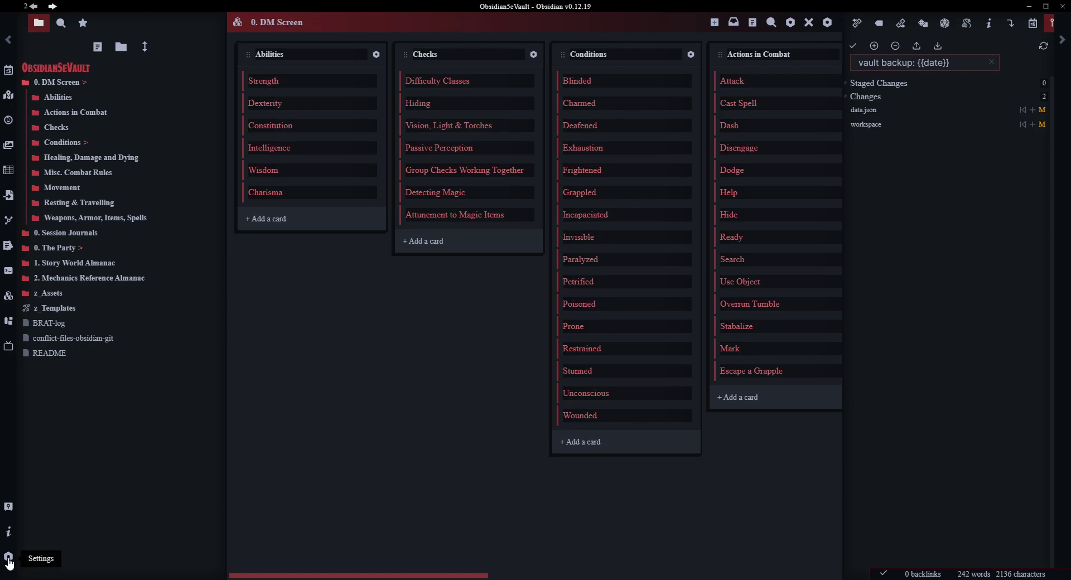
- Open the settings and look through the core plugins list, including the Templates plugin
click(8, 558)
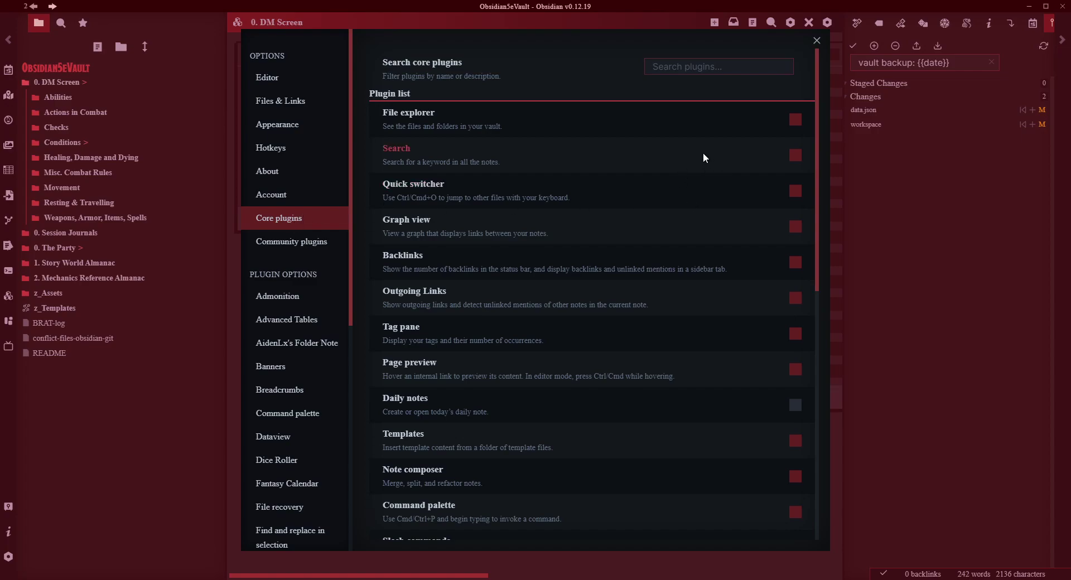
scroll(596, 189, down, 1)
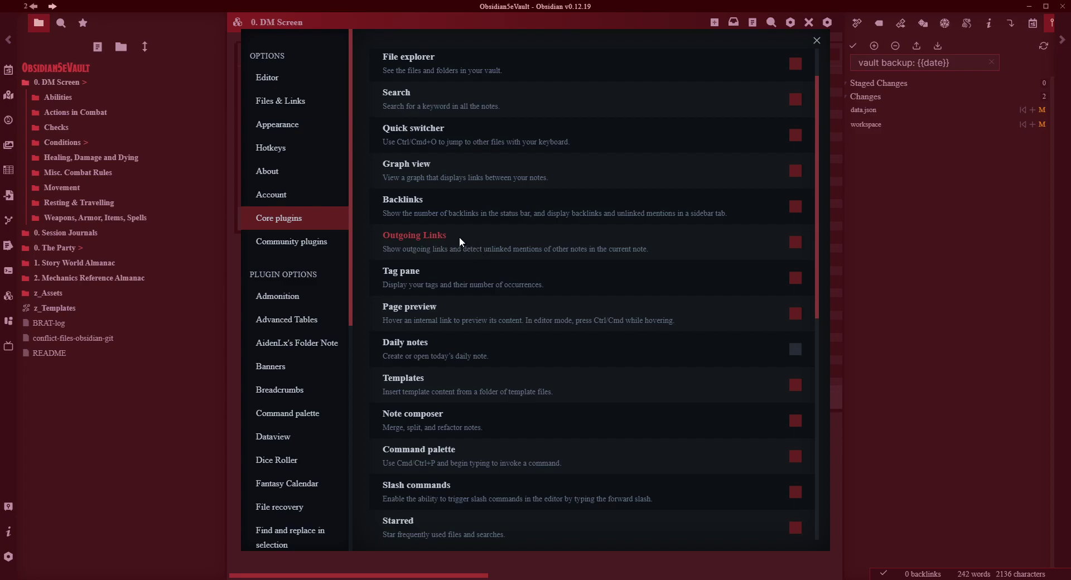
scroll(464, 236, down, 2)
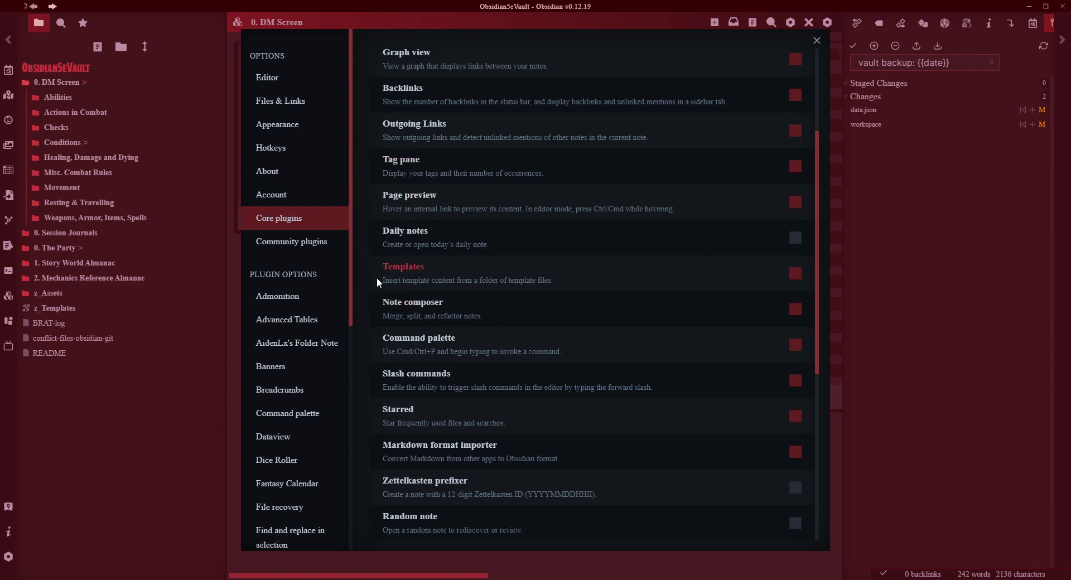
scroll(312, 247, down, 1)
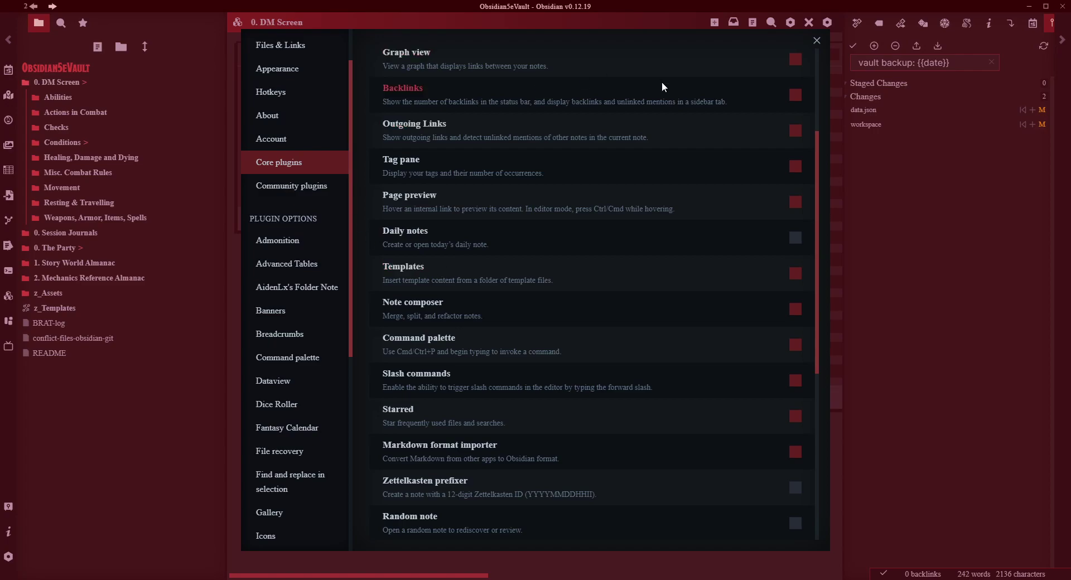
scroll(297, 245, down, 6)
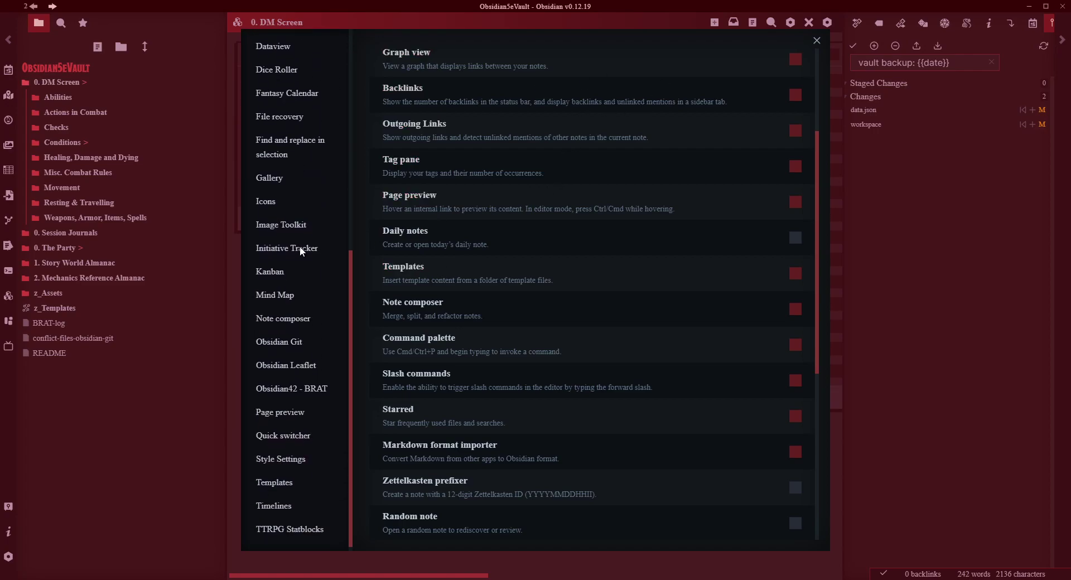
- Check the Templates plugin's template folder location and date format options
click(279, 483)
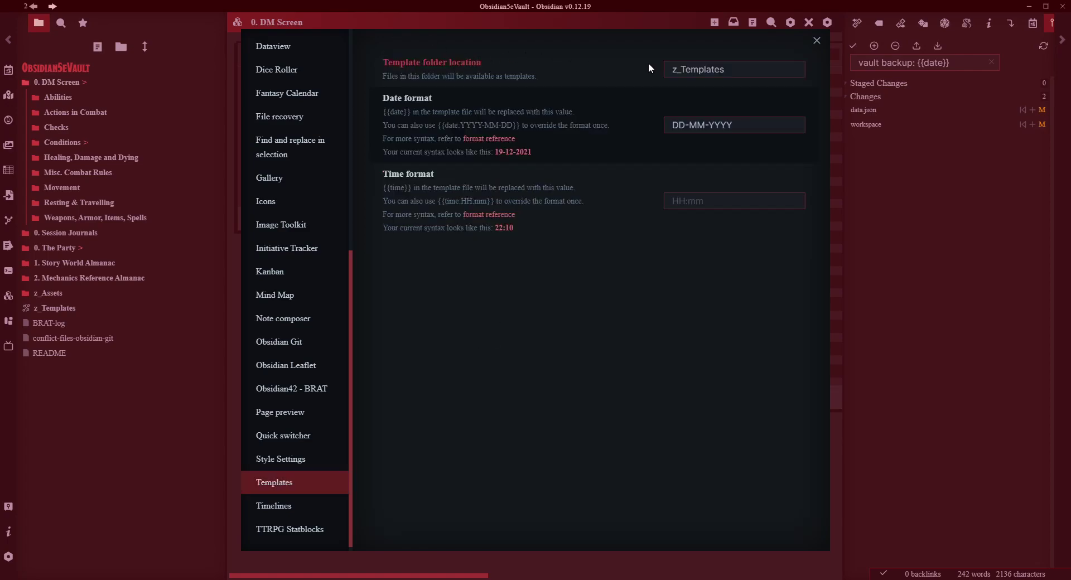
click(720, 69)
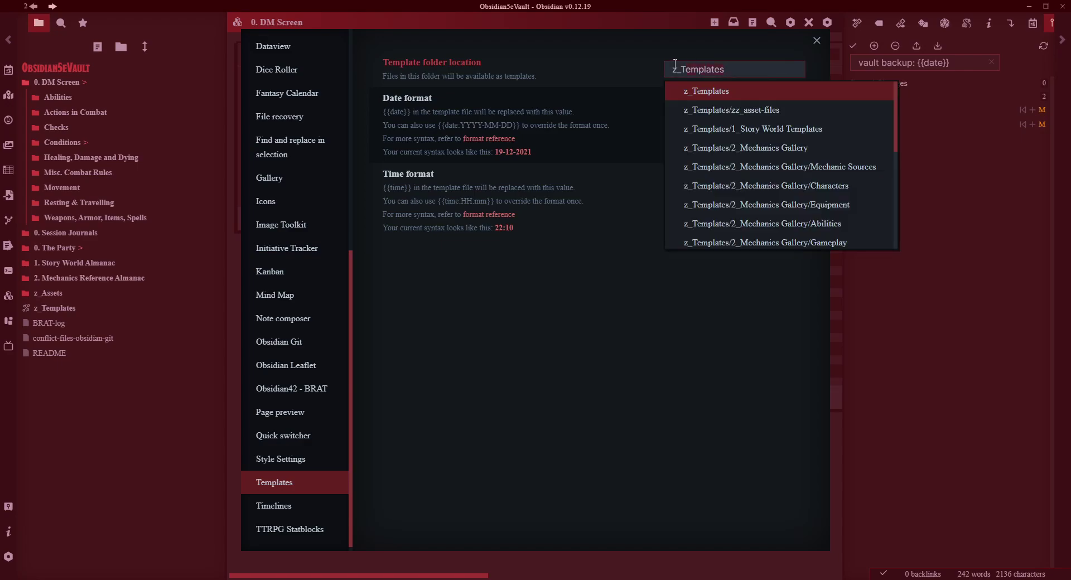
click(550, 310)
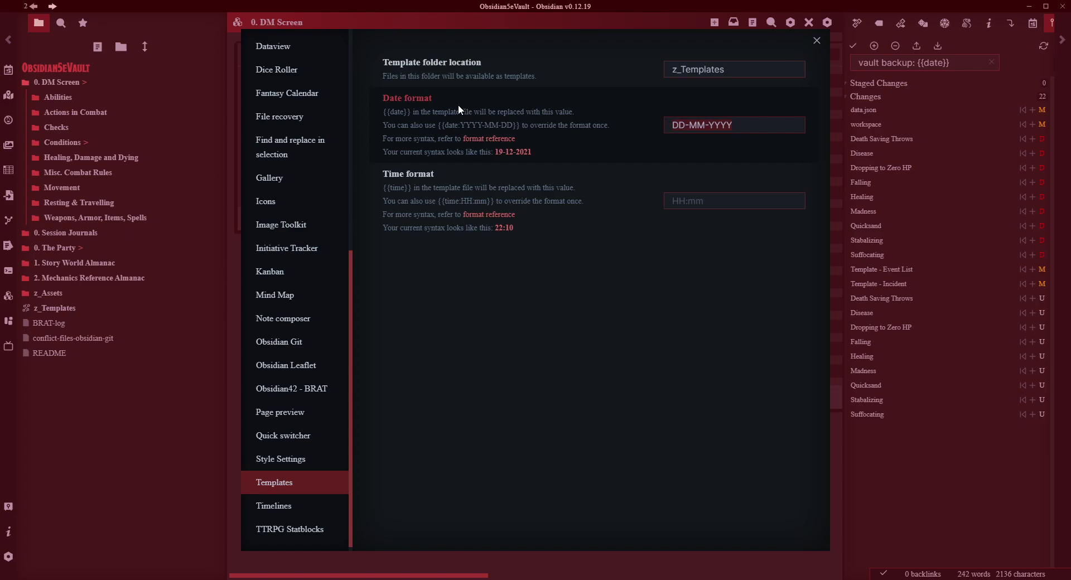
click(666, 126)
- Filter the hotkeys by "template" to check the Insert template shortcut, then close the settings
scroll(266, 221, up, 7)
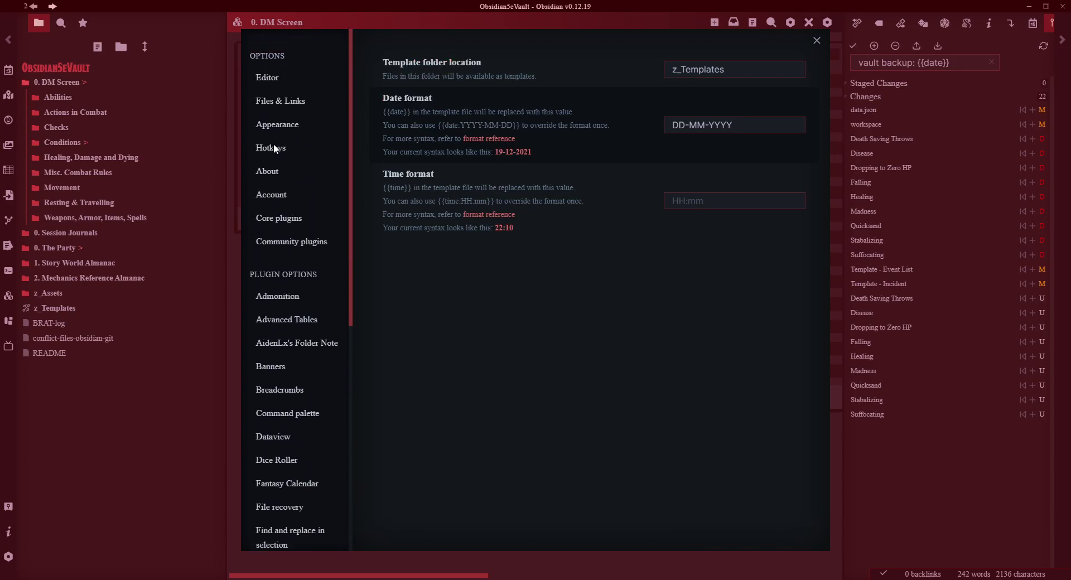
click(272, 149)
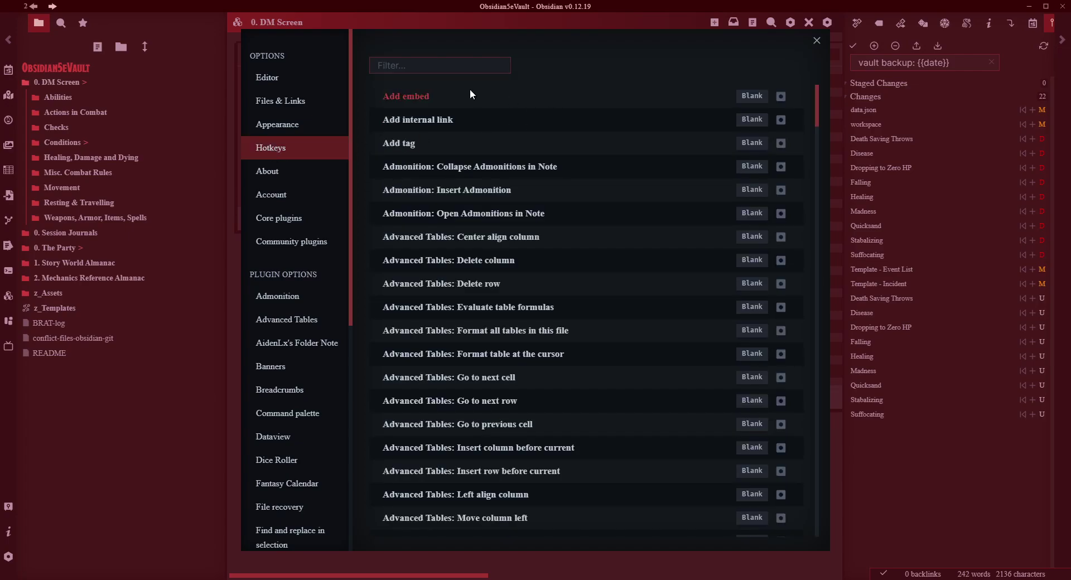
click(454, 65)
drag(815, 98, 833, 27)
click(469, 65)
text(template)
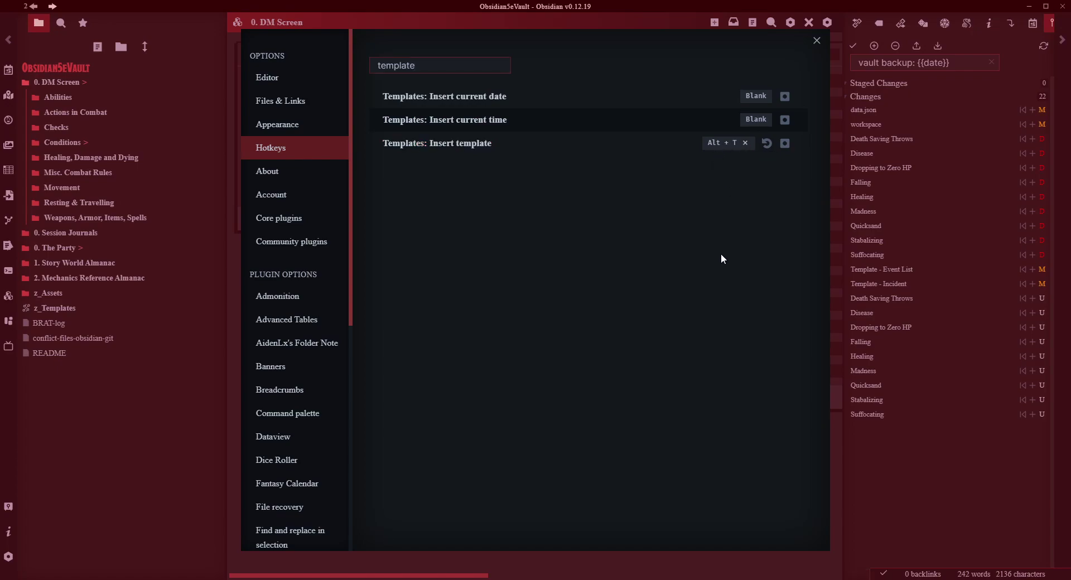
click(817, 40)
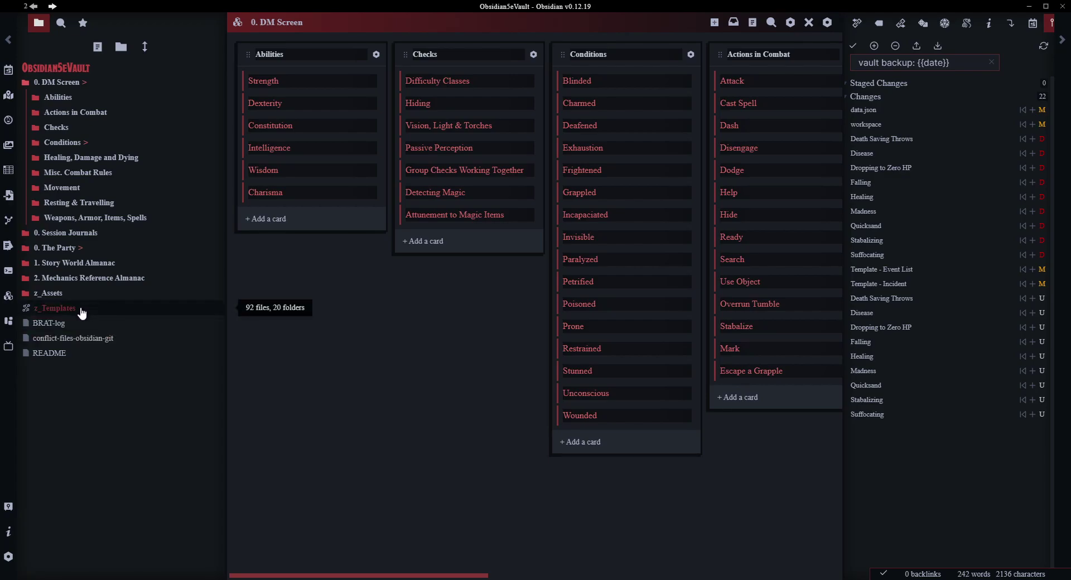
- Expand the z_Templates folder and collapse its 1_Story World Templates, 2_Mechanics Gallery and 3_Markdown subfolders
click(60, 313)
scroll(143, 279, down, 1)
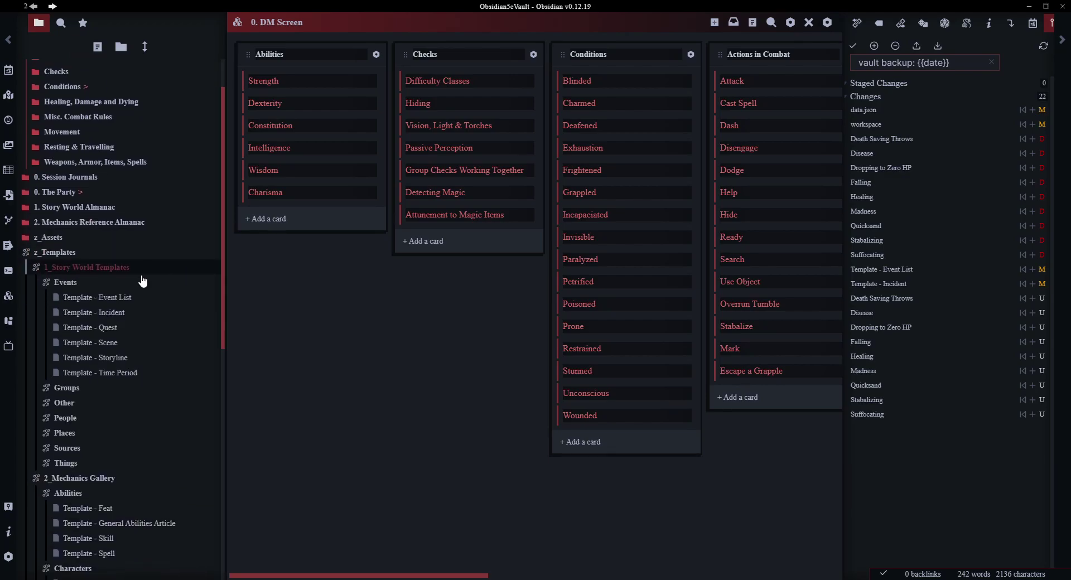
click(50, 270)
click(53, 287)
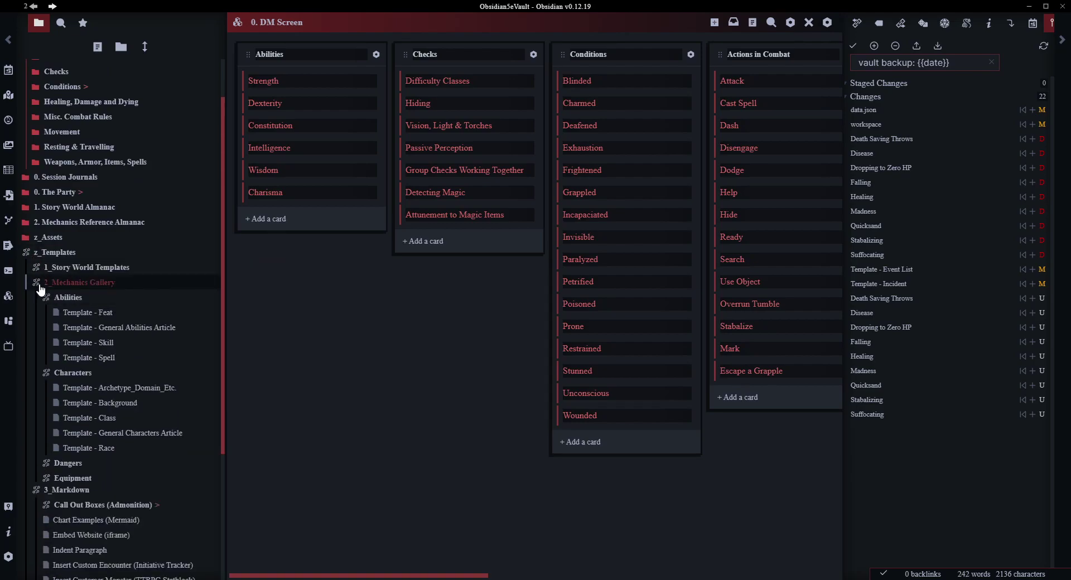
click(63, 306)
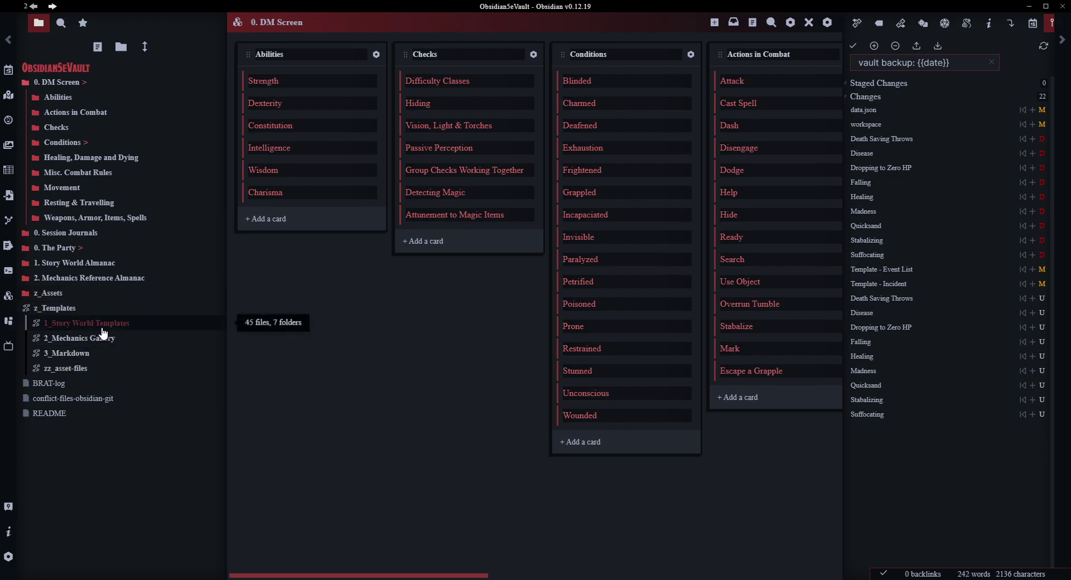
- Open Template - Quest from the Events folder of 1_Story World Templates and examine its sections in reading view
click(123, 339)
click(110, 325)
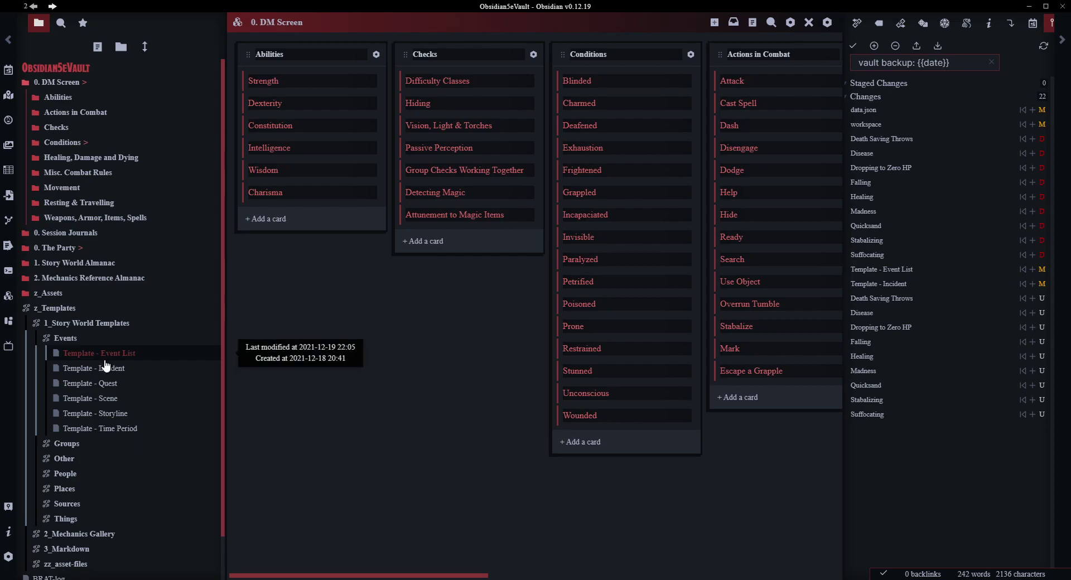
click(105, 384)
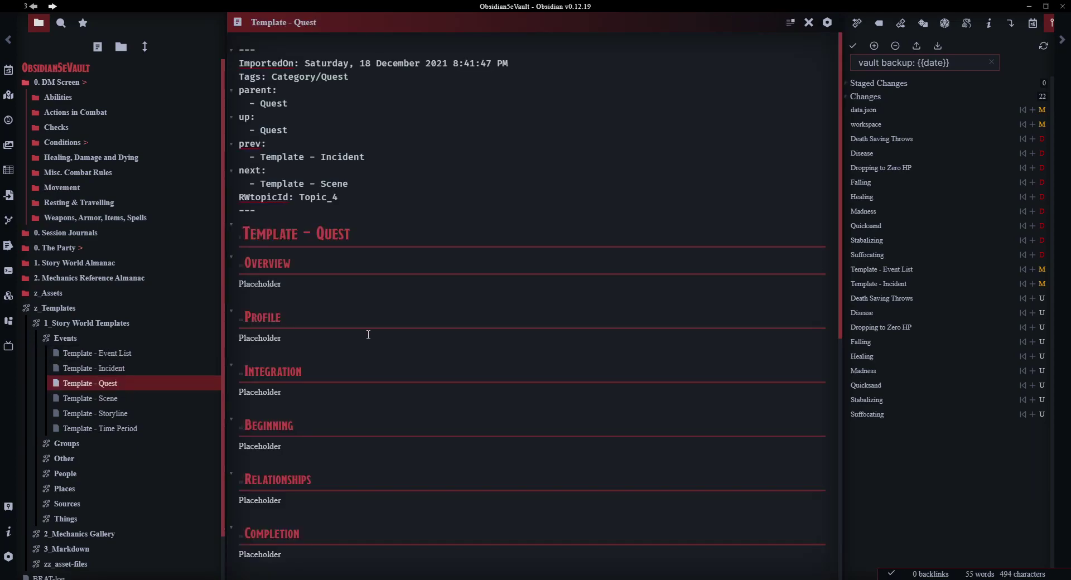
click(790, 22)
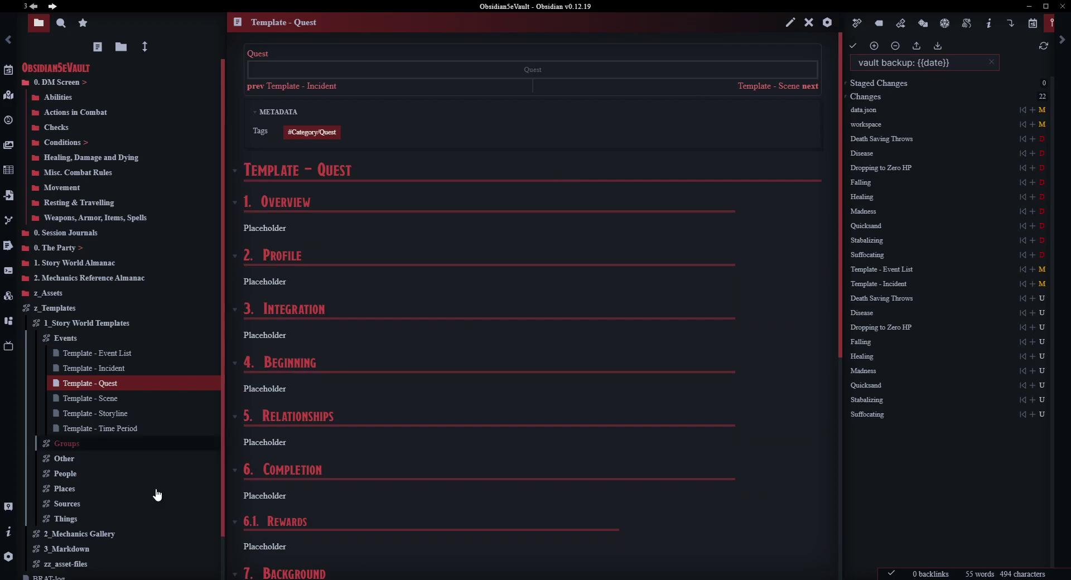
scroll(474, 304, down, 5)
scroll(485, 315, up, 5)
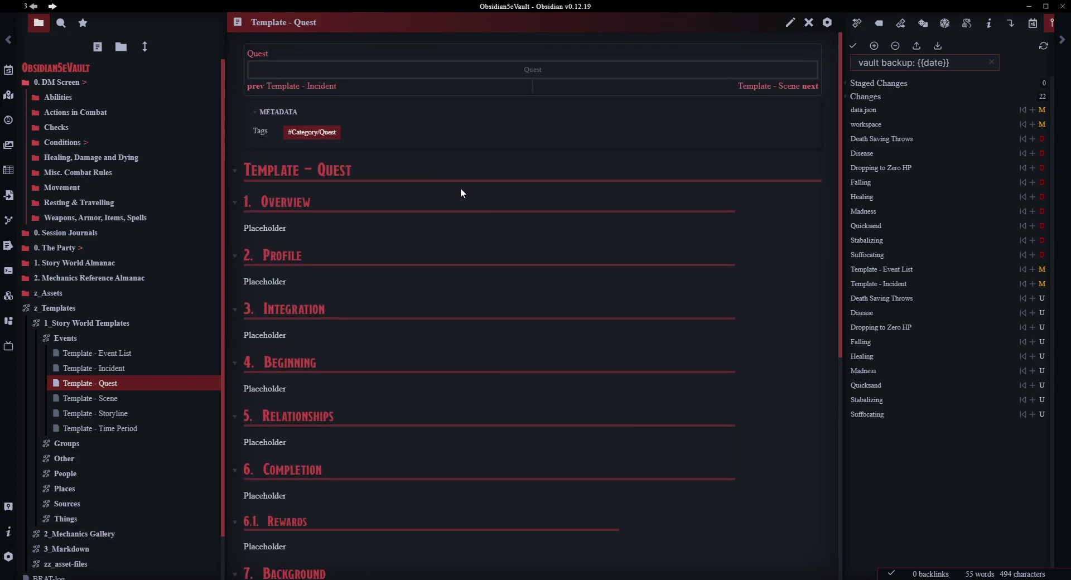
scroll(376, 258, down, 1)
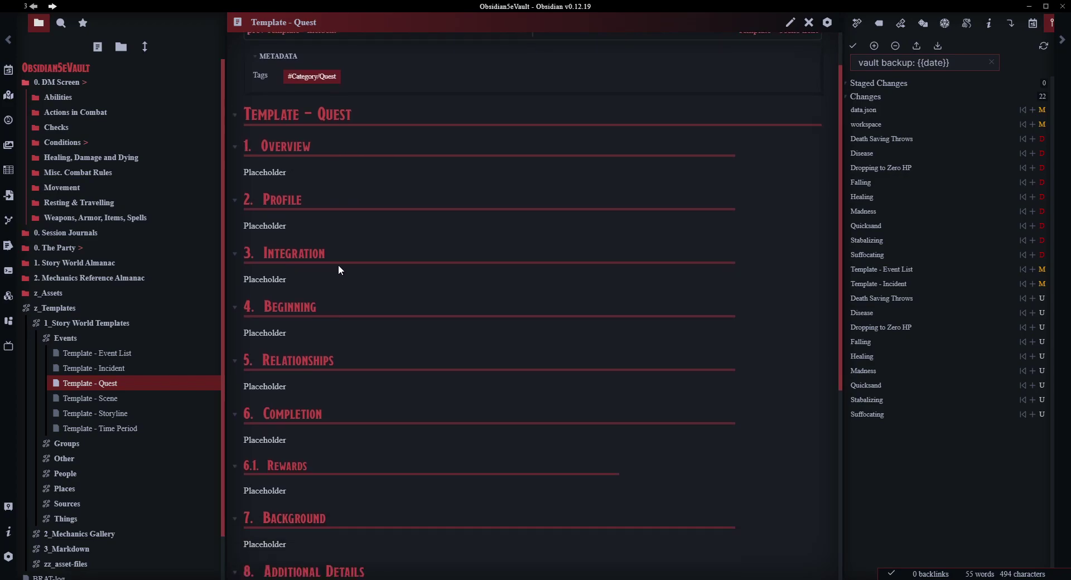
scroll(386, 405, down, 1)
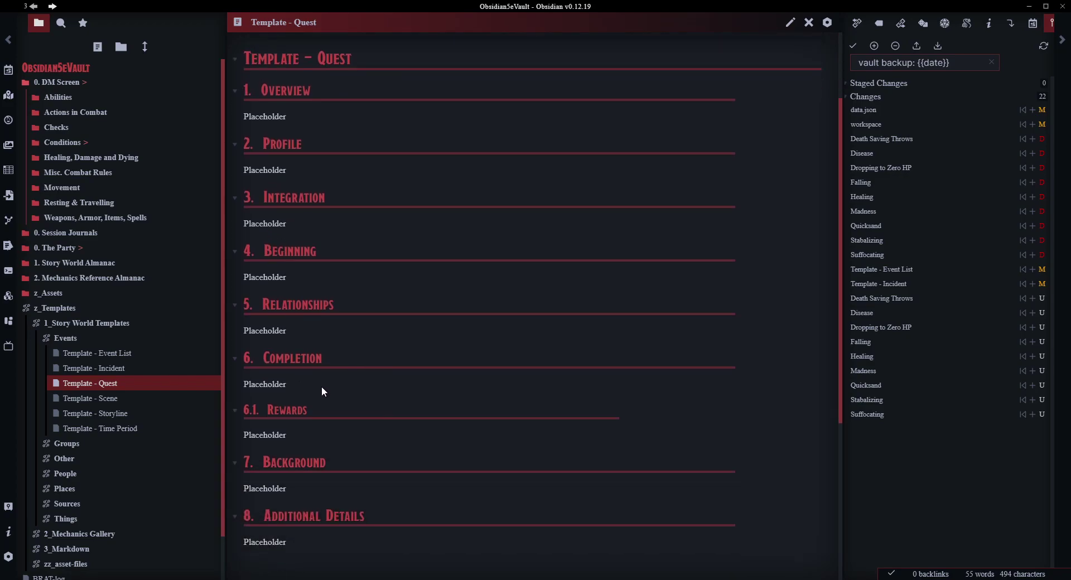
scroll(390, 357, up, 2)
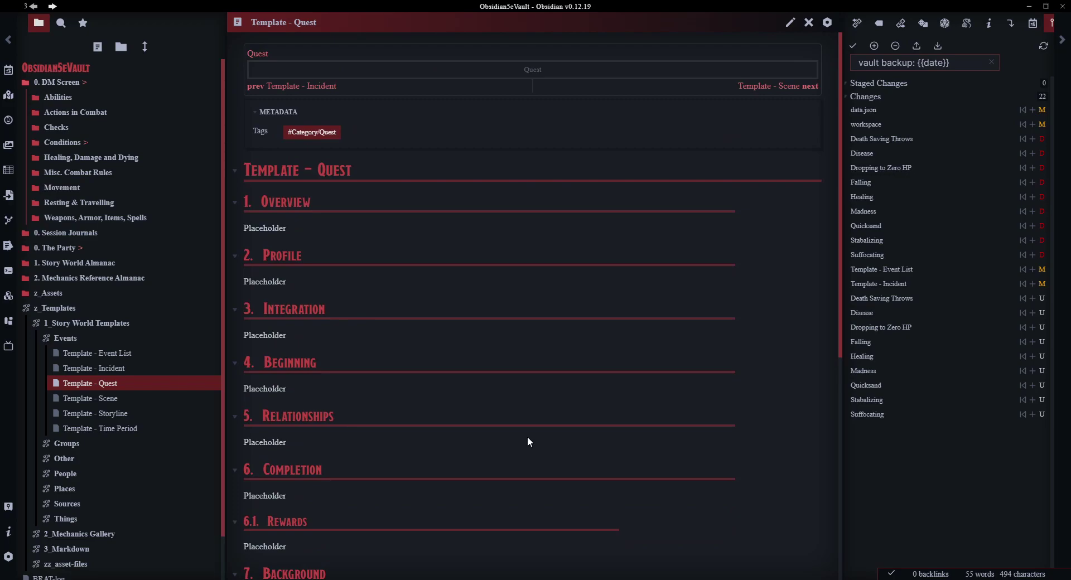
- Open Template - Group_ Ethnic from the Groups folder and look through its whole layout
click(53, 443)
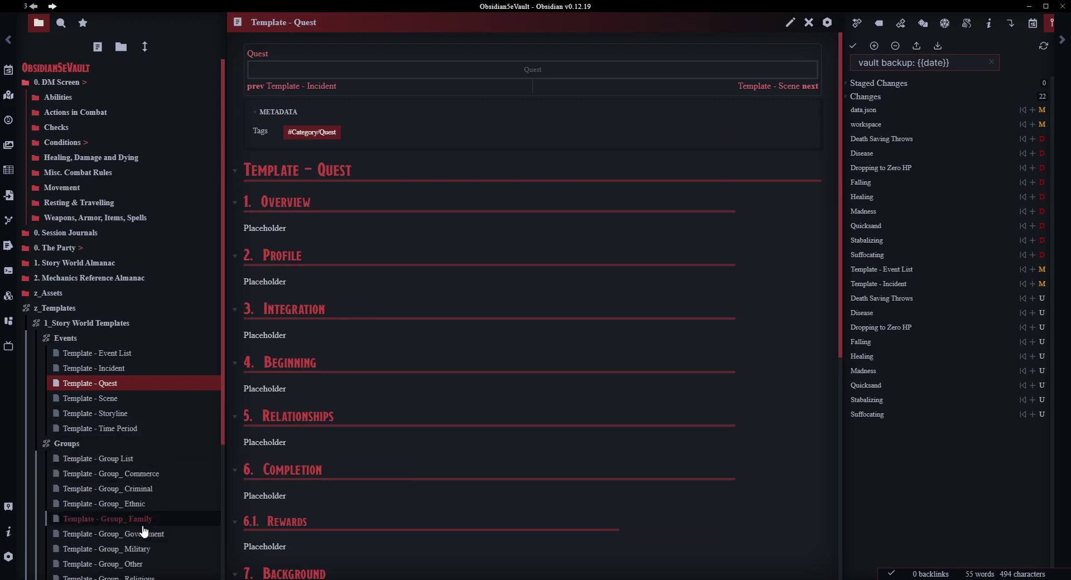
scroll(144, 531, down, 1)
click(126, 448)
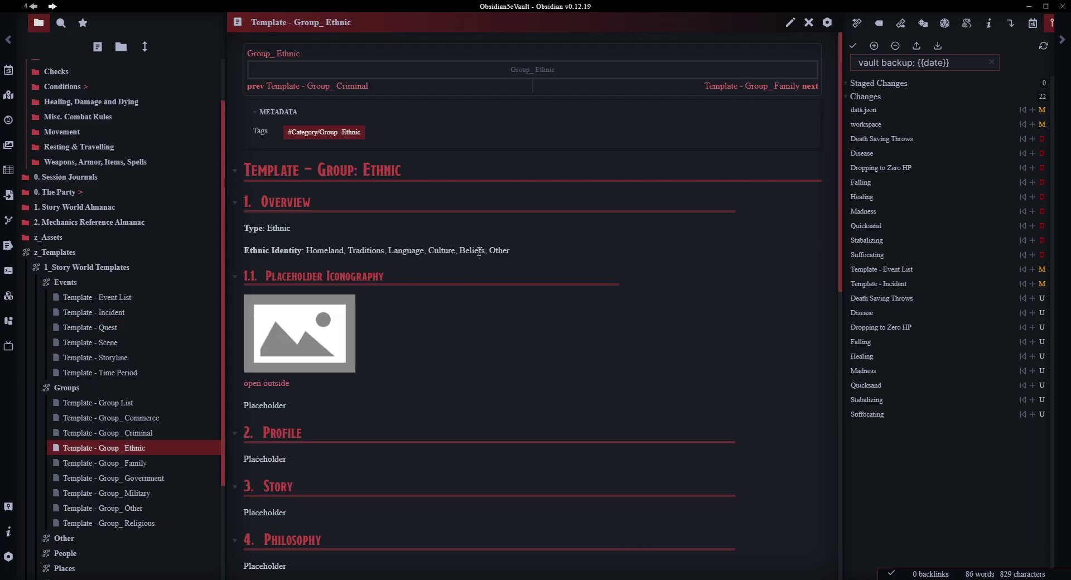
scroll(475, 290, down, 7)
scroll(464, 293, up, 7)
- Inspect the placeholder image link in the Group: Ethnic template's source and return the note to reading view
click(789, 23)
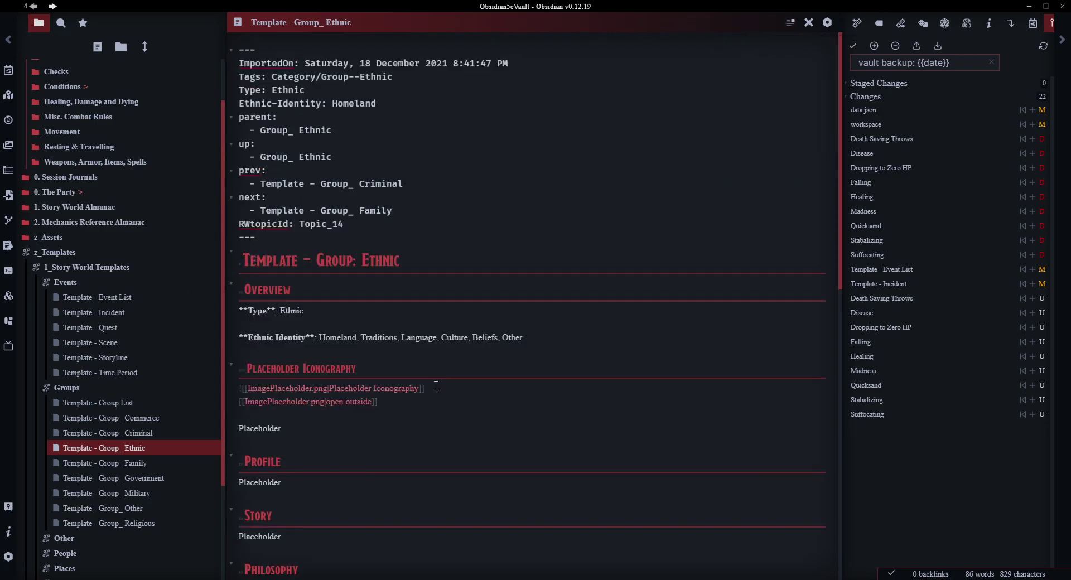
drag(433, 389, 240, 389)
click(452, 393)
click(791, 26)
scroll(272, 377, down, 2)
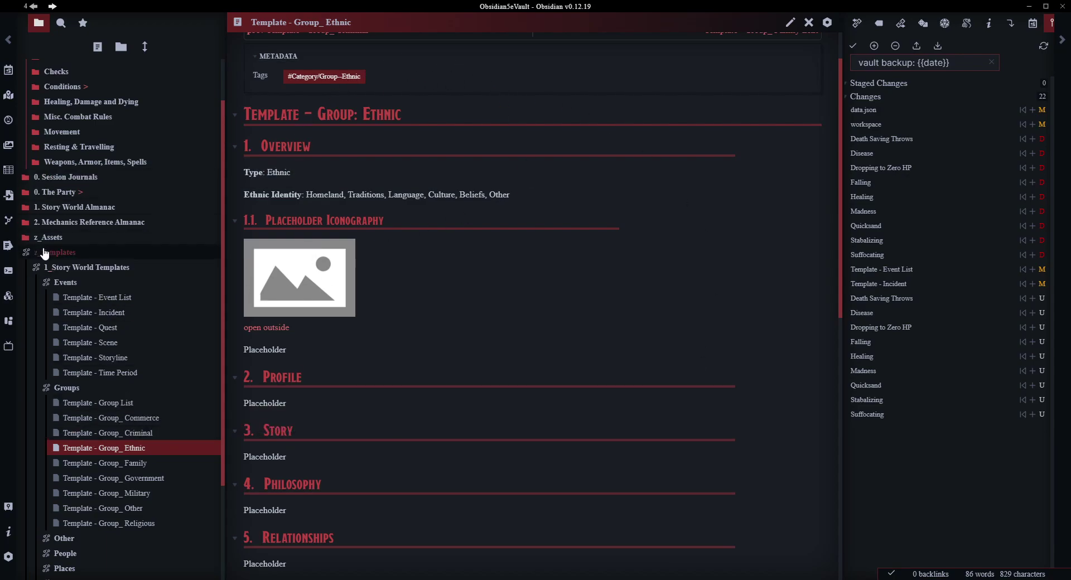
- Collapse the z_Templates folder and create a new note titled Testing Templates
click(60, 283)
click(54, 295)
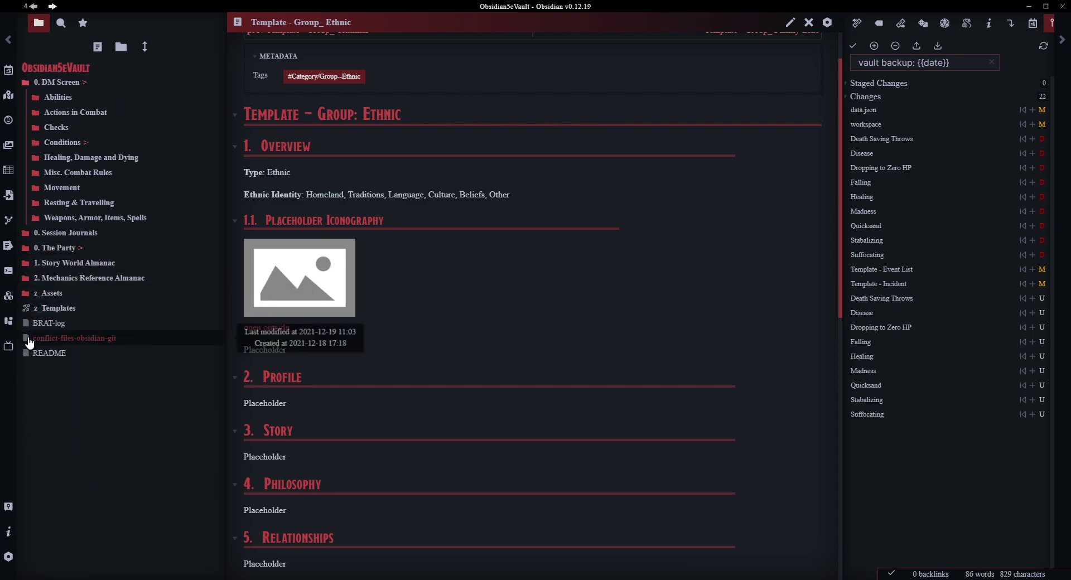
click(43, 306)
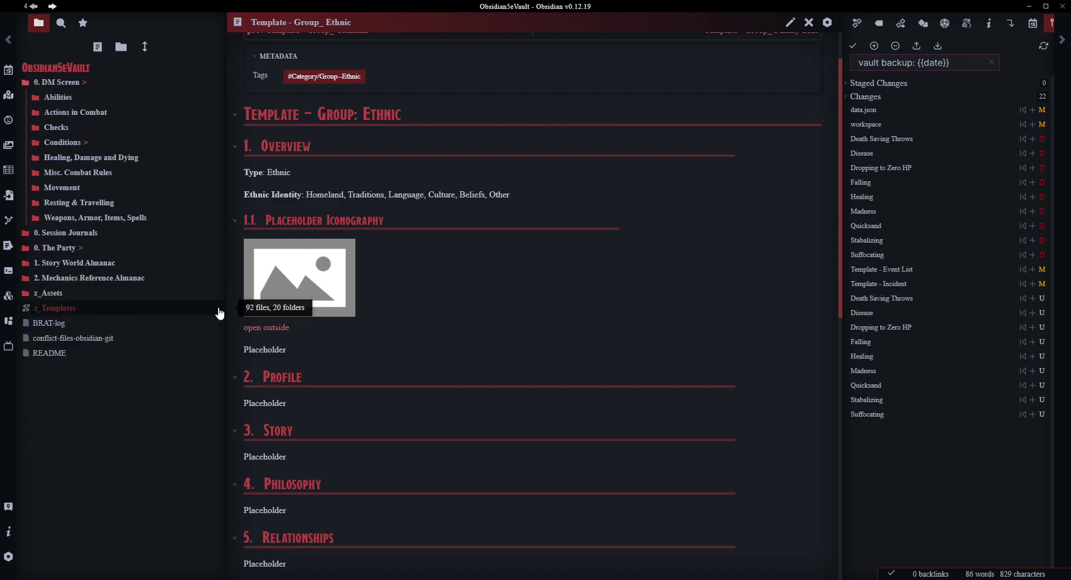
click(98, 48)
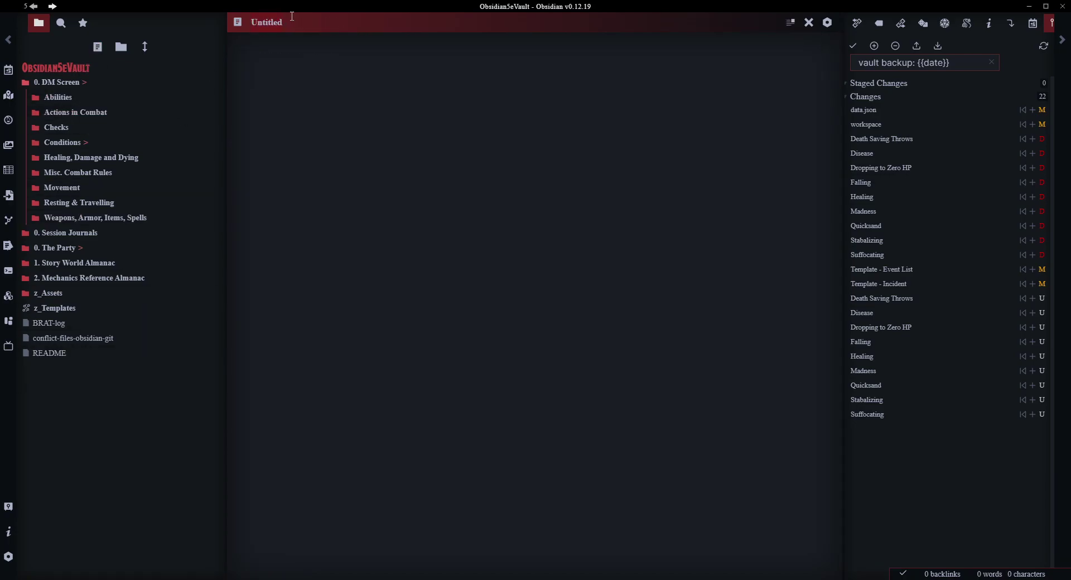
text(Testing Templates)
- Insert the Template - Individual template into the Testing Templates note
key(alt+e)
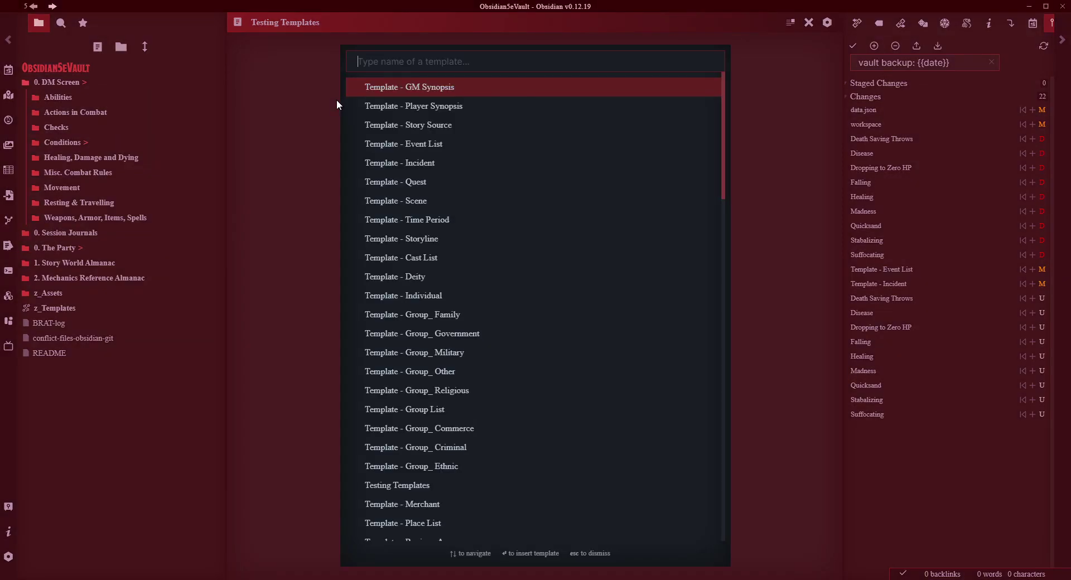
scroll(504, 184, down, 20)
scroll(507, 186, up, 20)
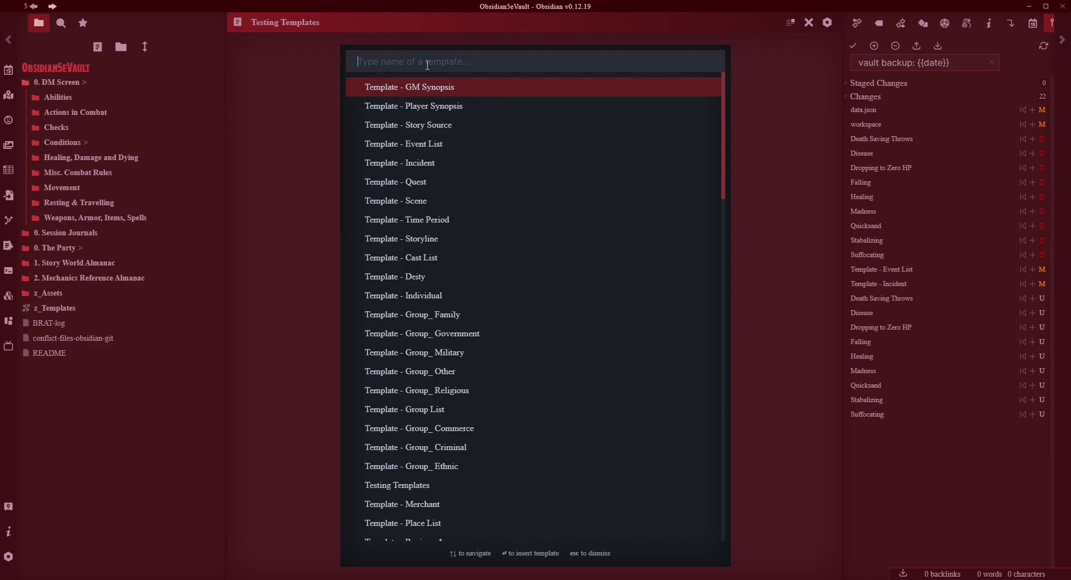
text(Indi)
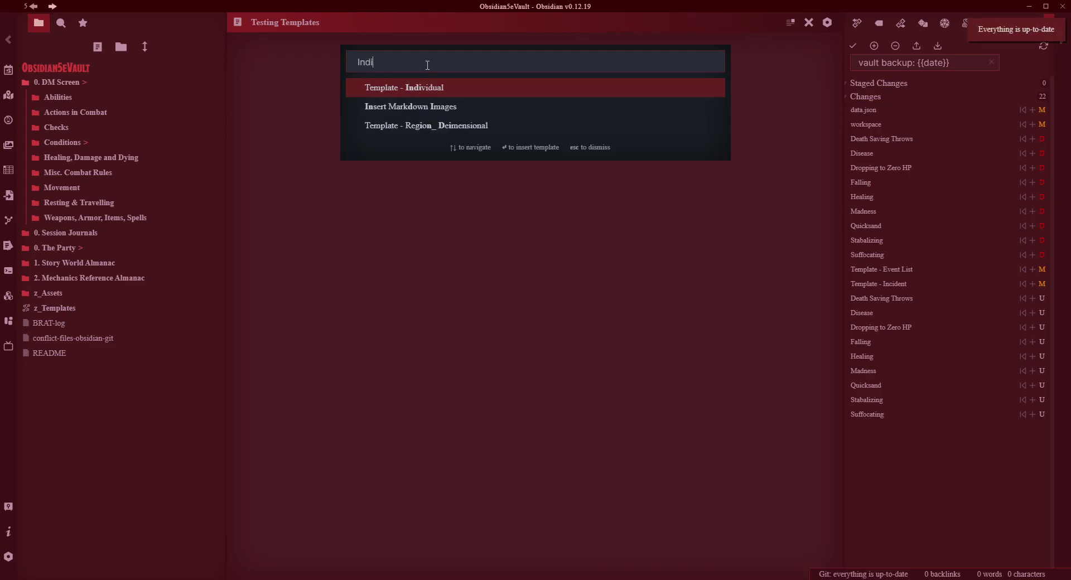
click(421, 95)
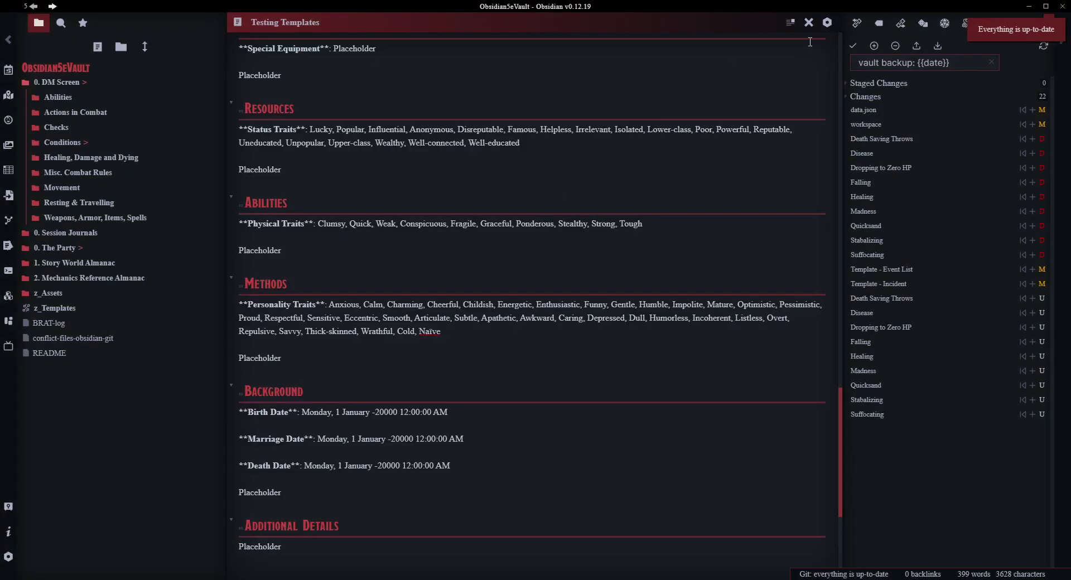
- Switch the Testing Templates note to reading view and look through the inserted Individual template's content
click(796, 28)
scroll(575, 378, up, 15)
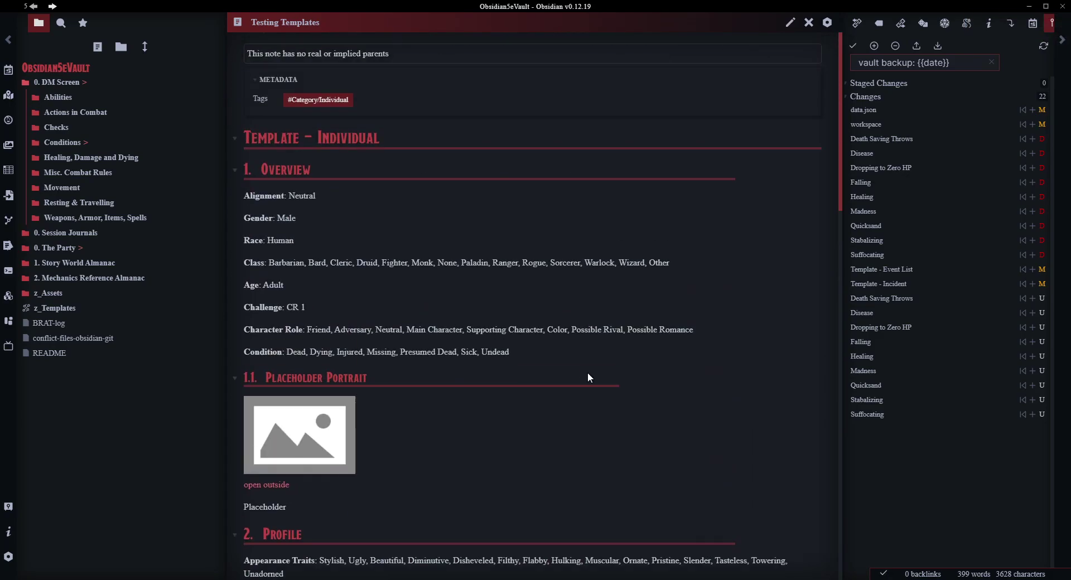
scroll(588, 372, down, 3)
scroll(591, 368, down, 9)
scroll(596, 363, up, 14)
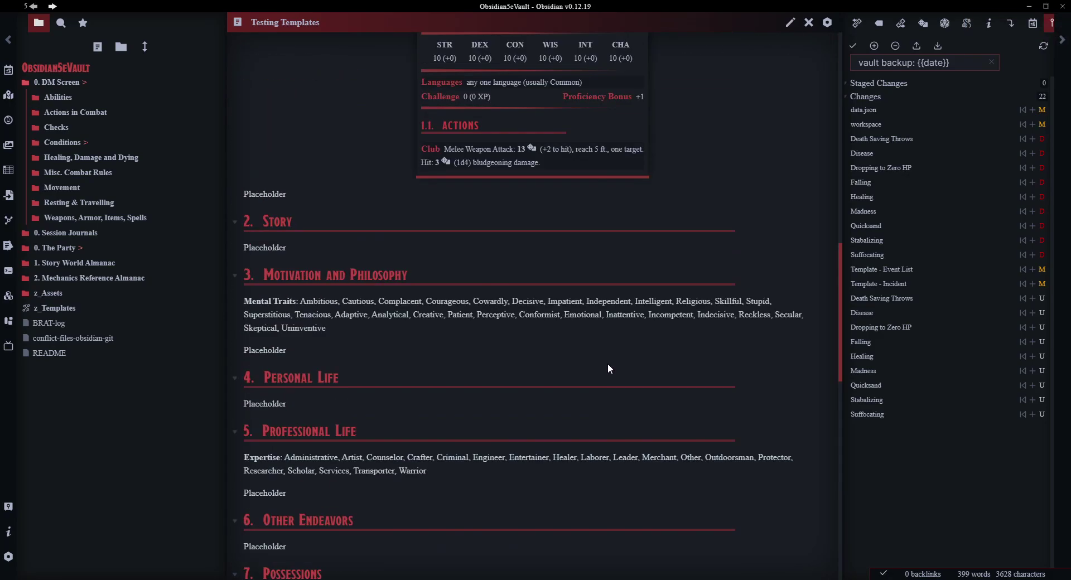
- Return the note to editing and rename it from Testing Templates to Bob
scroll(608, 366, up, 2)
click(789, 23)
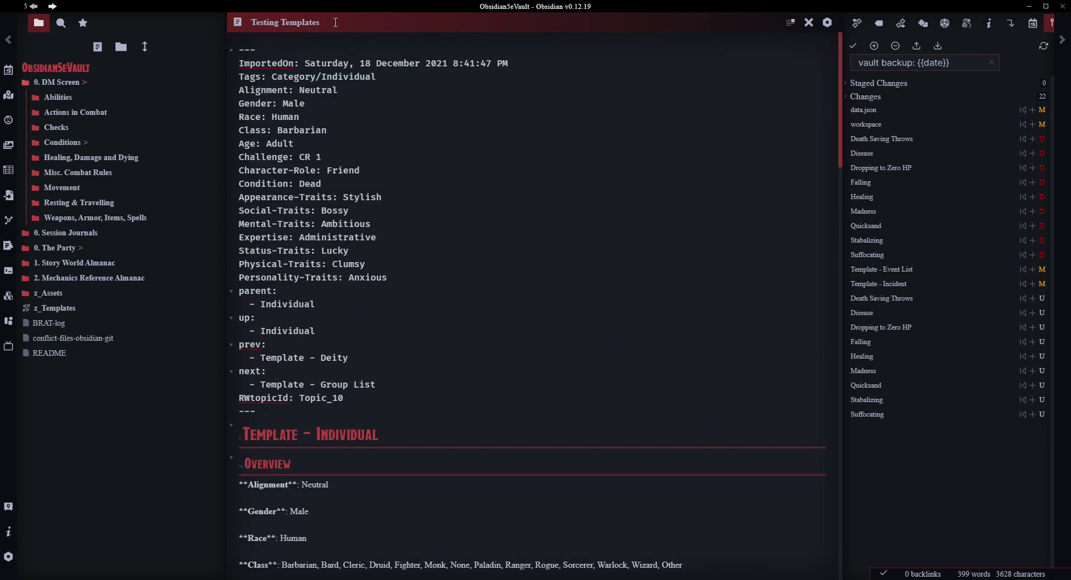
text(Bob)
- Reduce the Class list in the note's Overview section to Bard only
scroll(303, 239, down, 4)
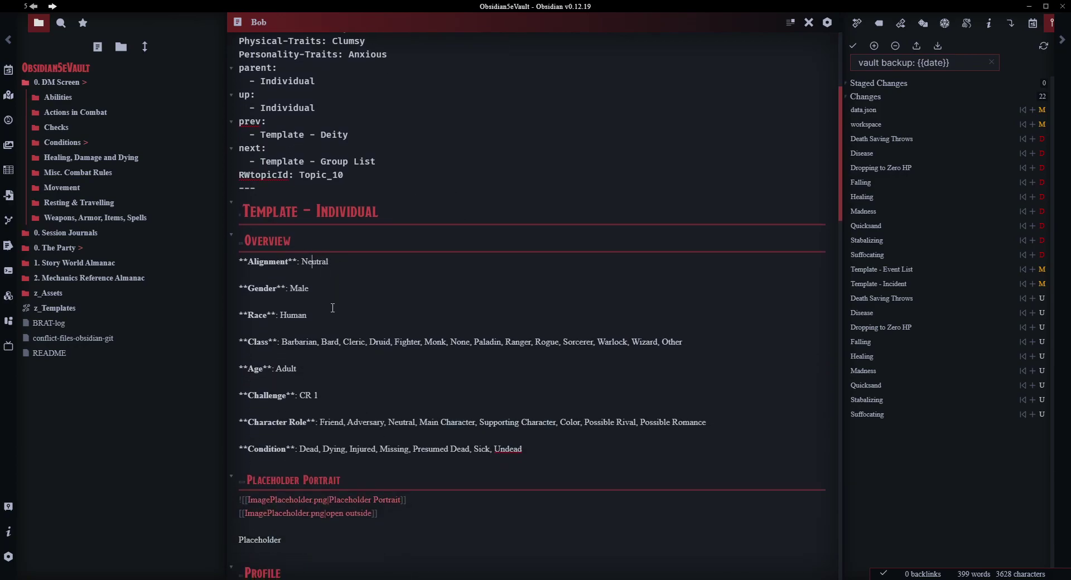
scroll(330, 291, down, 2)
click(326, 231)
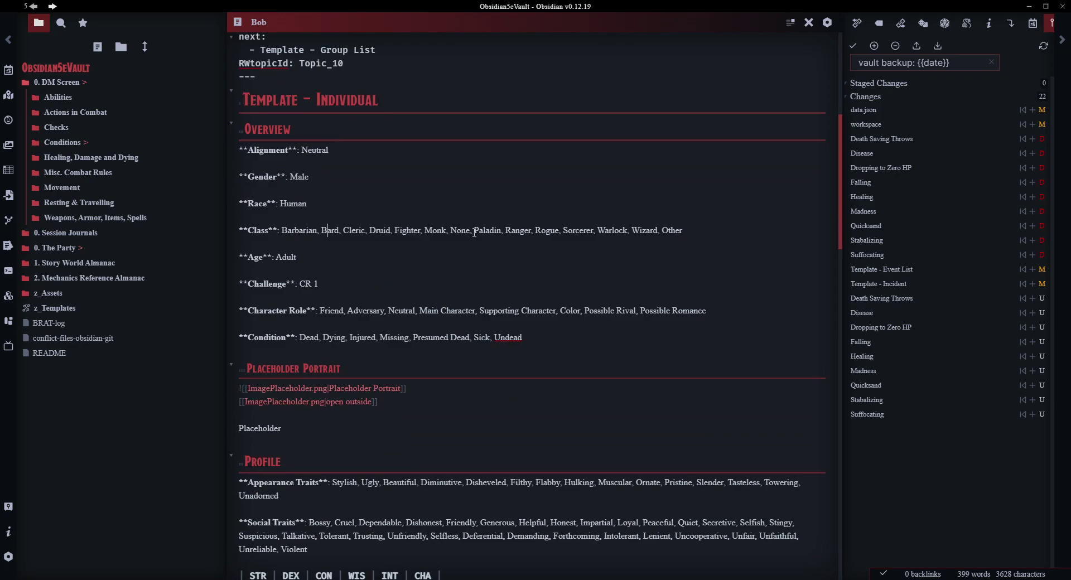
key(ctrl+shift+Left)
key(BackSpace)
key(shift+End)
key(BackSpace)
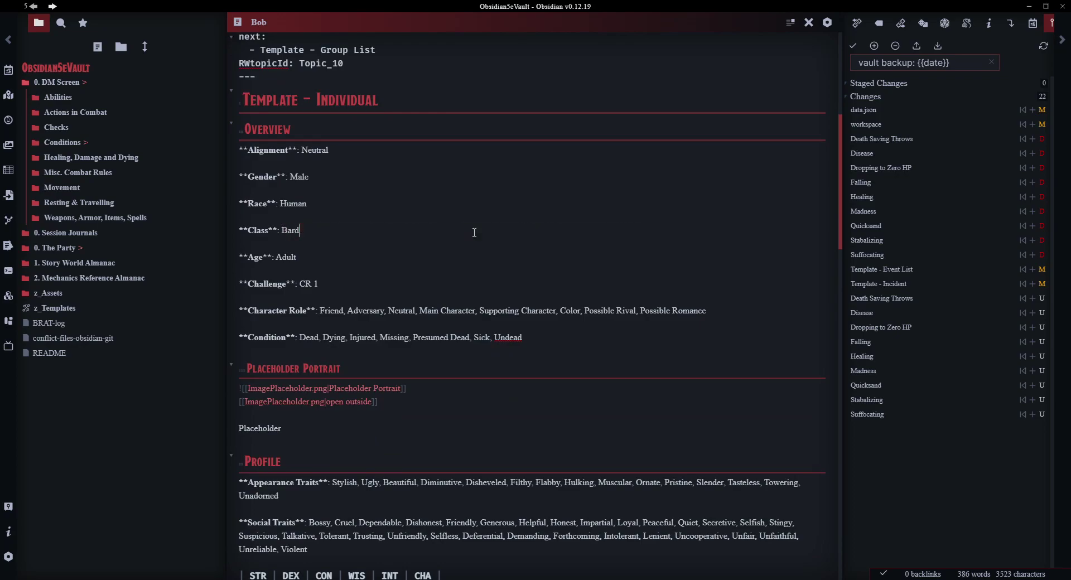
- Set the Challenge entry in the Overview section to CR 2
key(Down)
key(Down)
key(Down)
click(351, 284)
key(BackSpace)
text(2)
- Reduce the Character Role list in the Overview section to Friend only
key(Down)
key(Down)
key(ctrl+Right)
key(shift+End)
key(BackSpace)
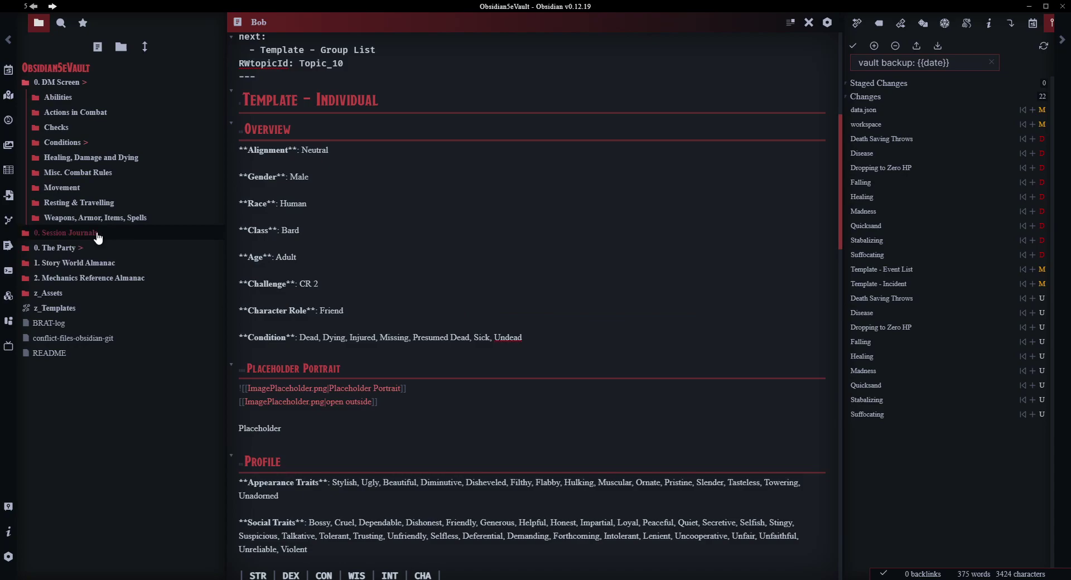
- Replace the list of options in the Overview section's Condition entry with Healthy
scroll(323, 278, down, 1)
key(Down)
key(Down)
key(ctrl+Right)
key(ctrl+Right)
key(ctrl+Right)
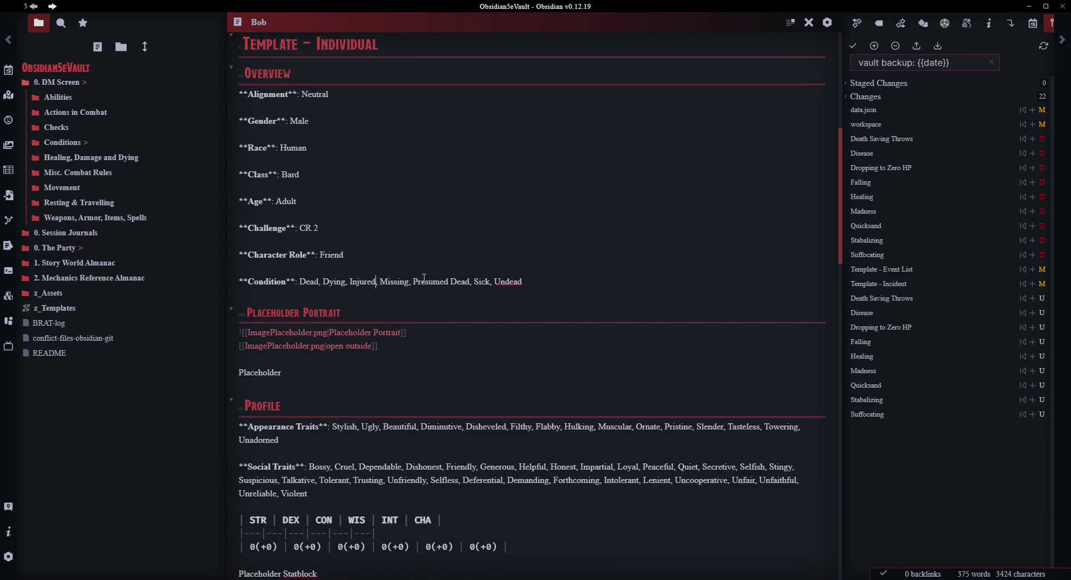
key(ctrl+Right)
key(ctrl+Right)
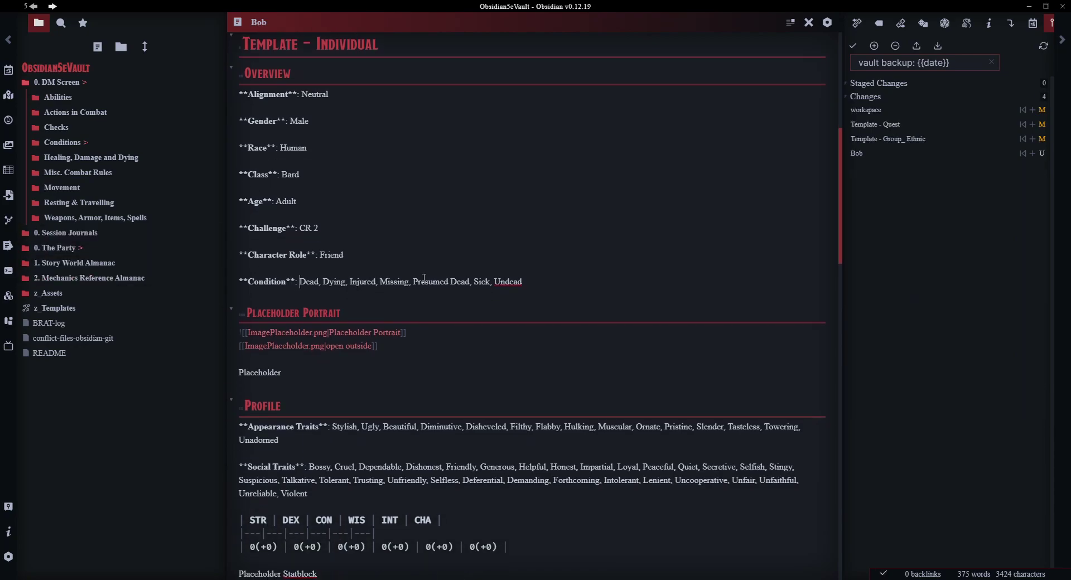
key(shift+End)
text(Healthy)
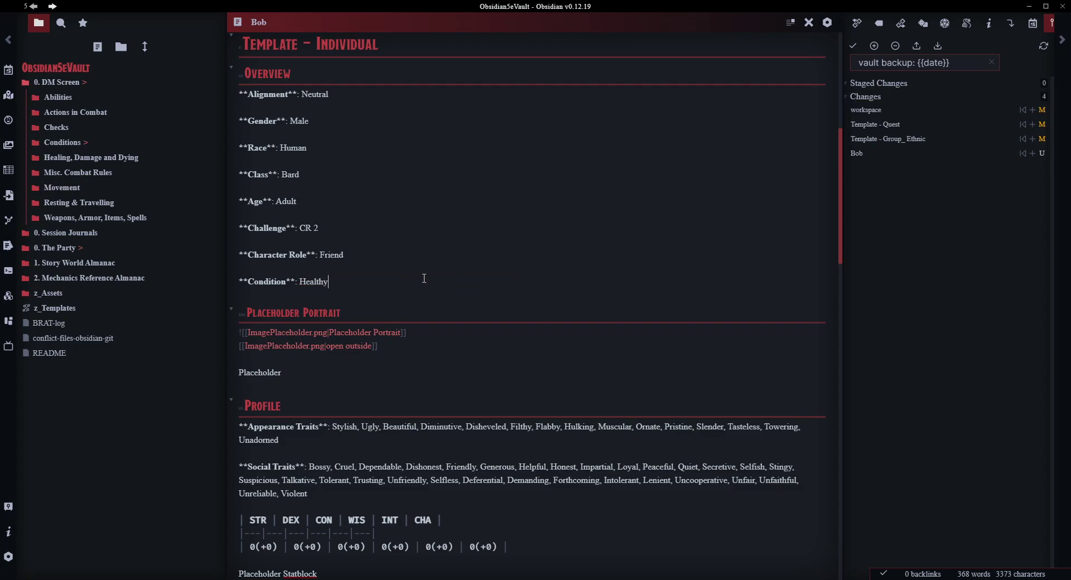
- Show the Bob note in reading view and look through its edited Overview, portrait placeholder and Profile sections
scroll(423, 278, down, 3)
key(ctrl+e)
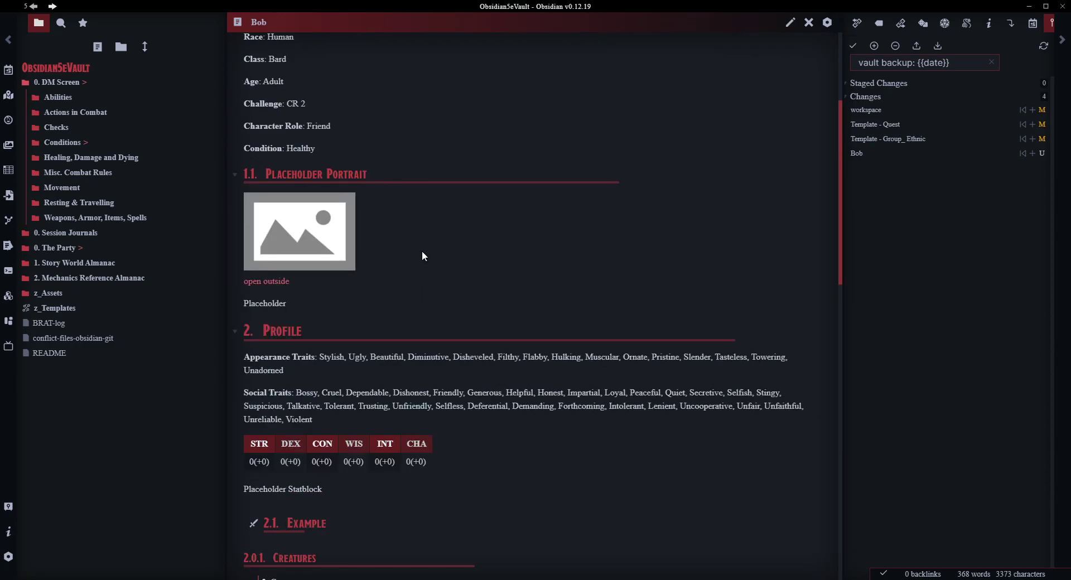
scroll(483, 271, up, 4)
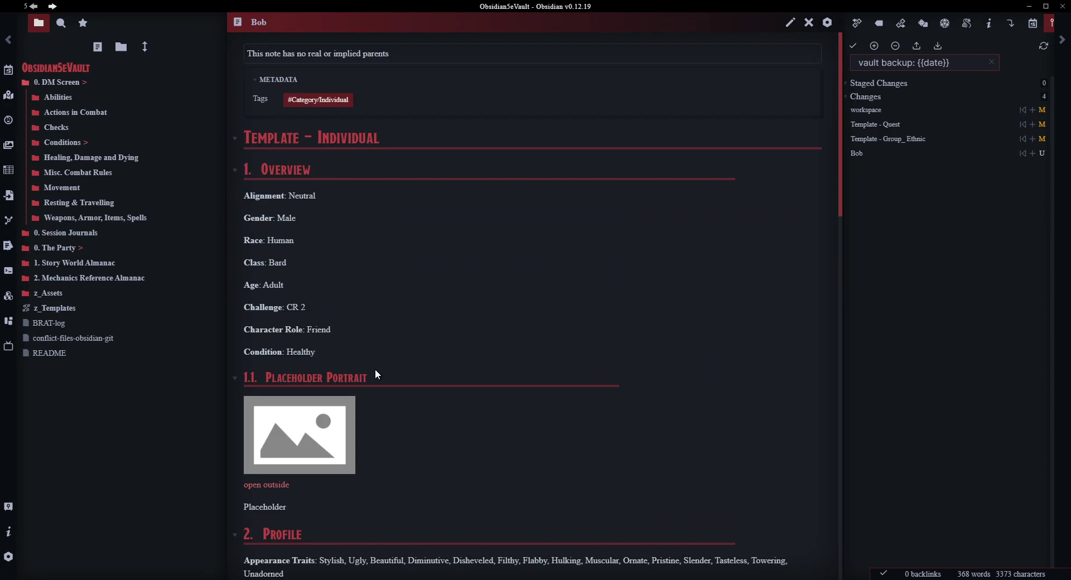
scroll(391, 371, down, 9)
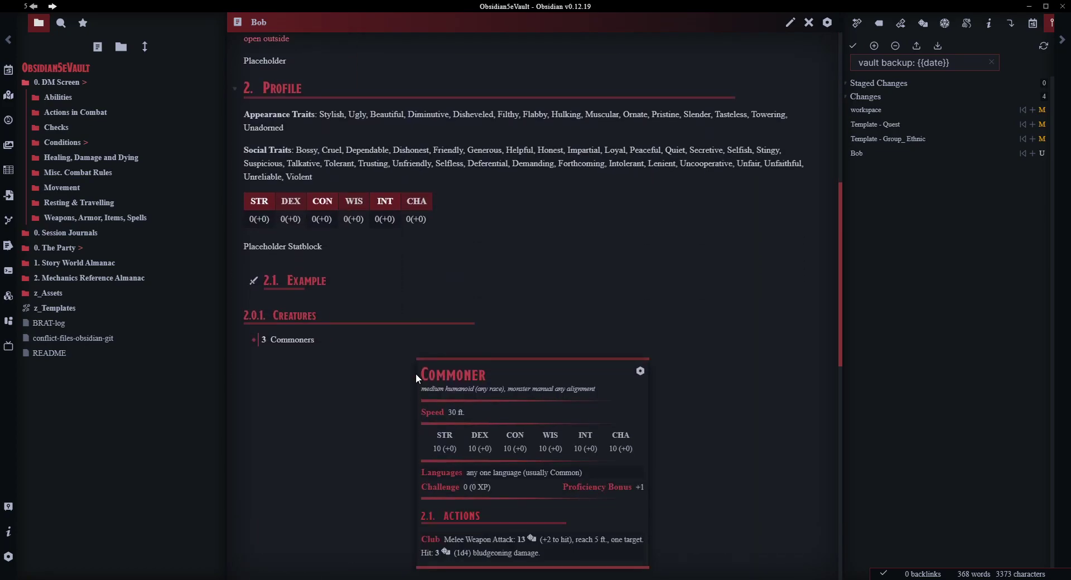
scroll(414, 371, up, 9)
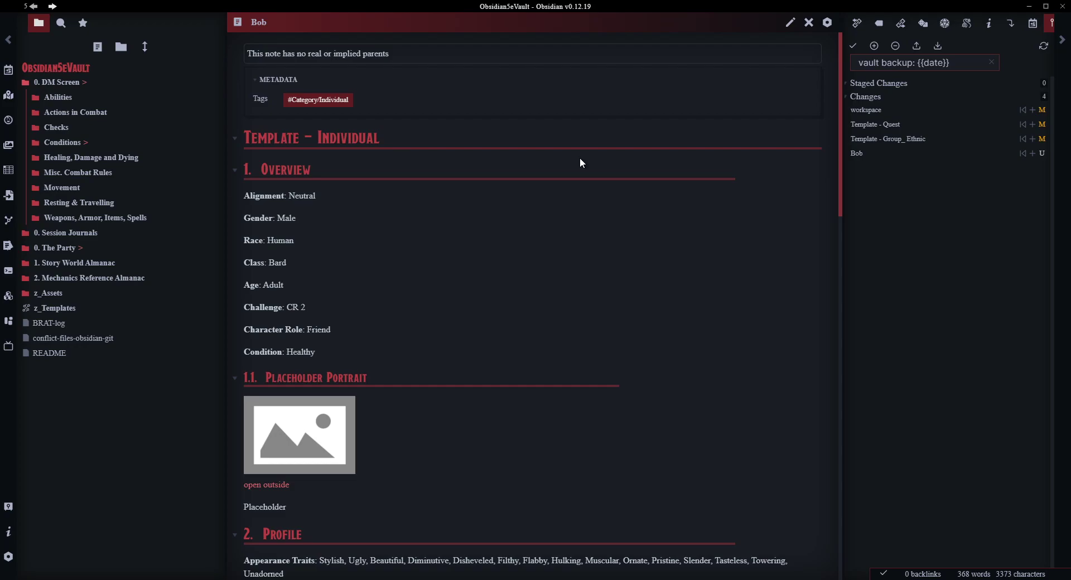
scroll(485, 226, down, 3)
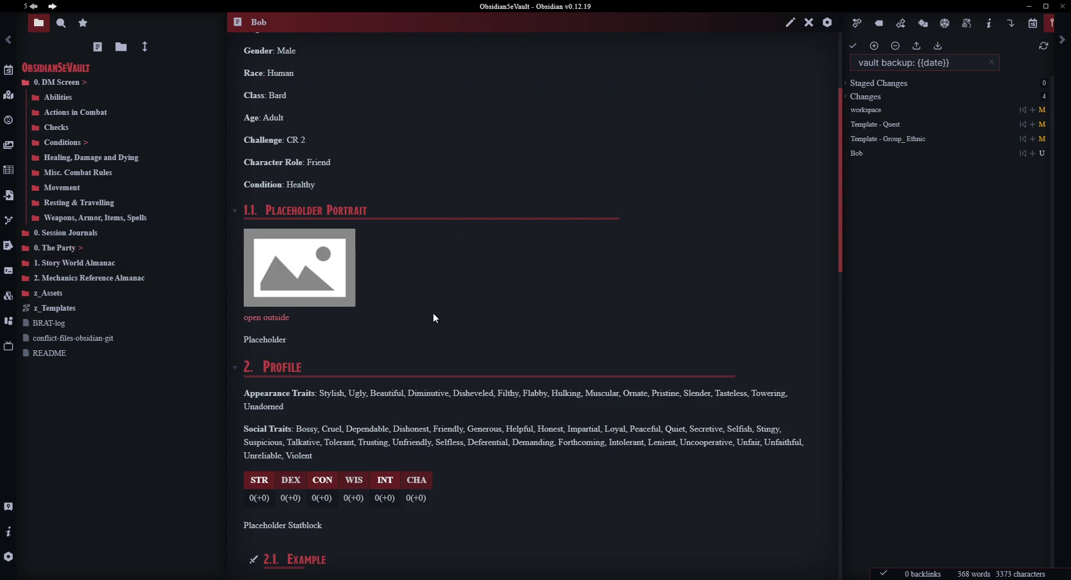
- Expand the z_Templates folder and its 2_Mechanics Gallery subfolder to look through the mechanics templates
click(59, 308)
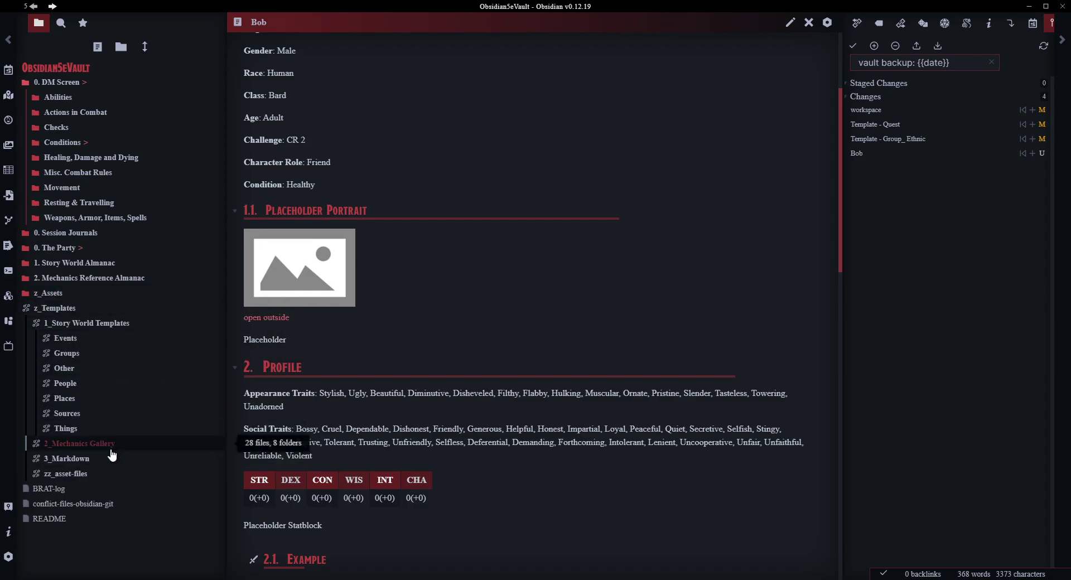
click(35, 443)
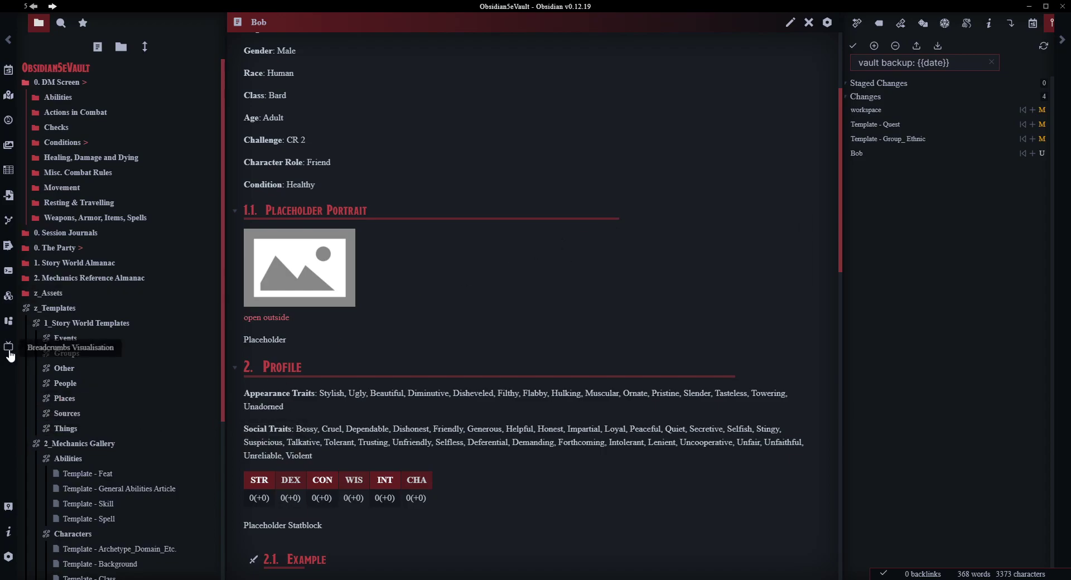
scroll(110, 400, down, 4)
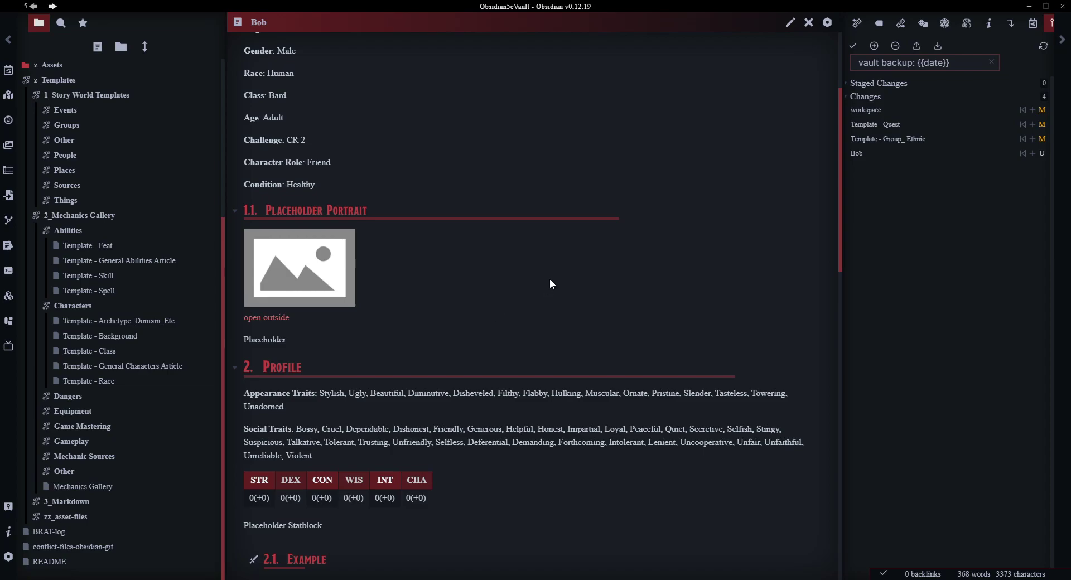
scroll(552, 282, up, 3)
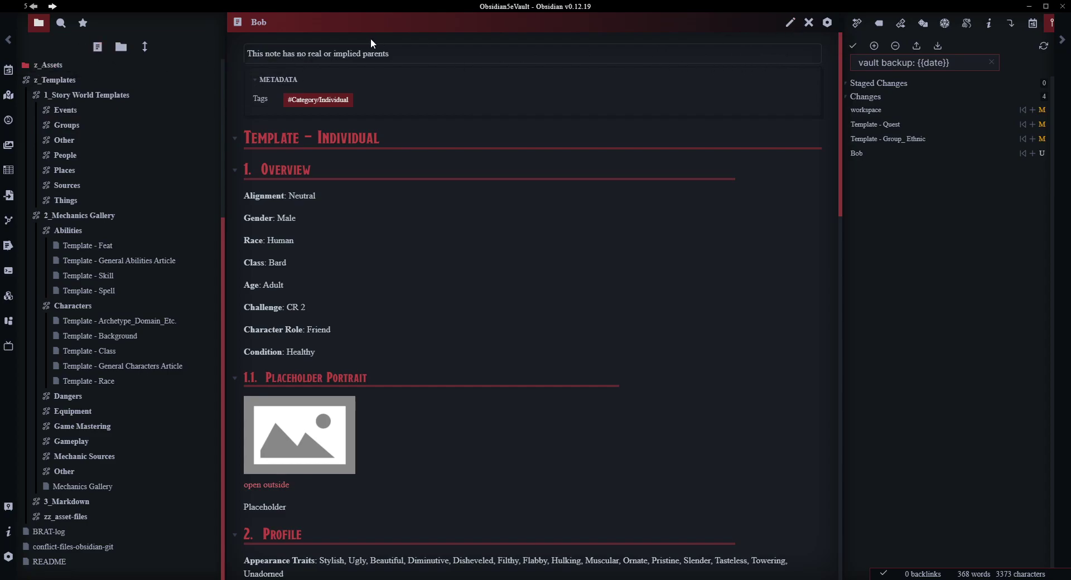
- Create a new note titled My New Monster
click(97, 47)
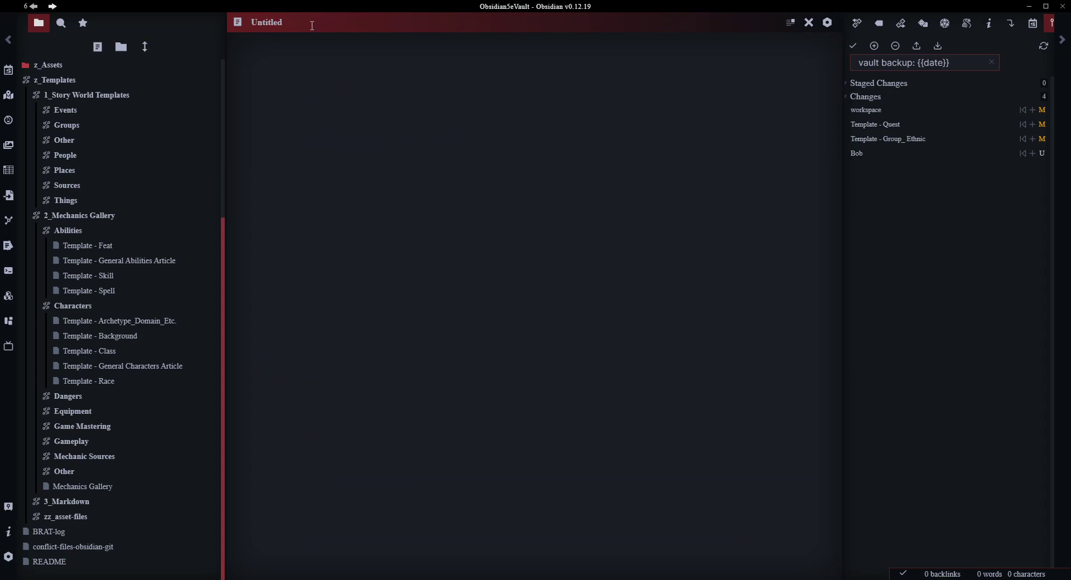
text(My New Monster)
key(Return)
- Rename the new monster note as Bob the Beast and keep it in editing mode
click(790, 22)
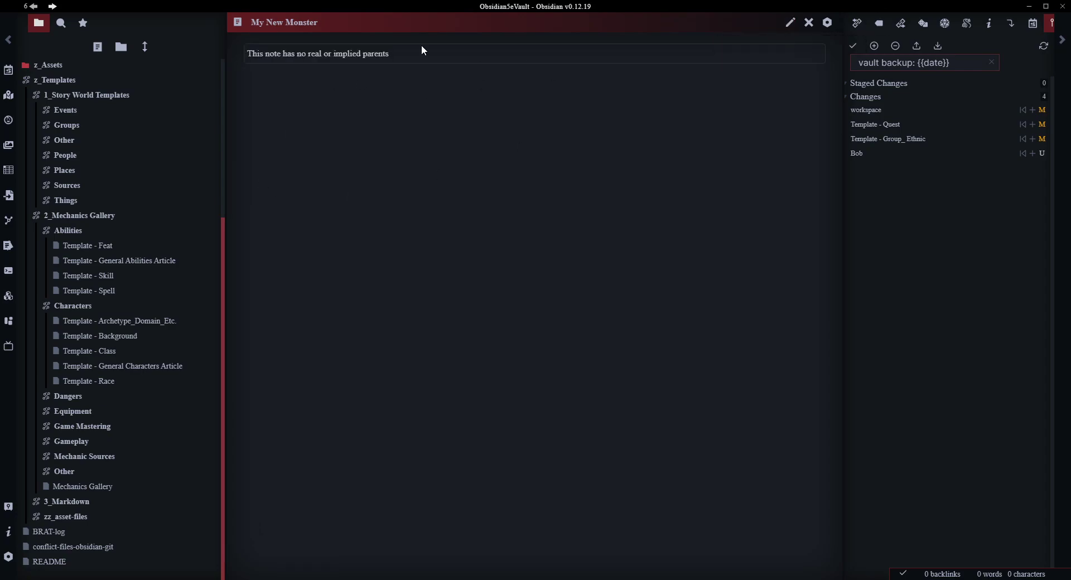
click(790, 23)
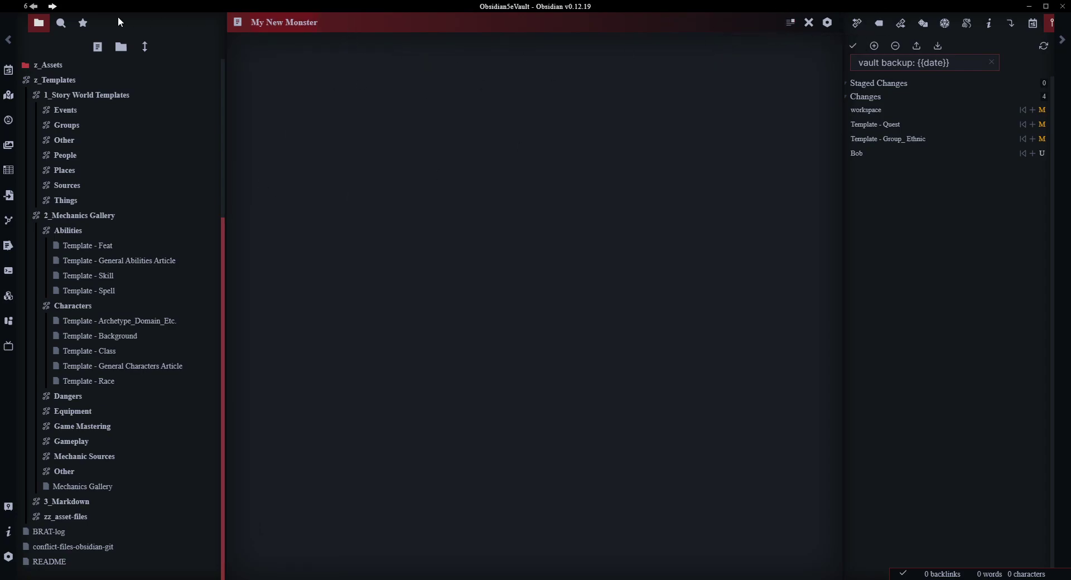
key(F2)
text(Bob the Beast)
key(Return)
- Insert the Insert Customer Monster (TTRPG Statblock) template into the Bob the Beast note and preview it in reading view
key(alt+t)
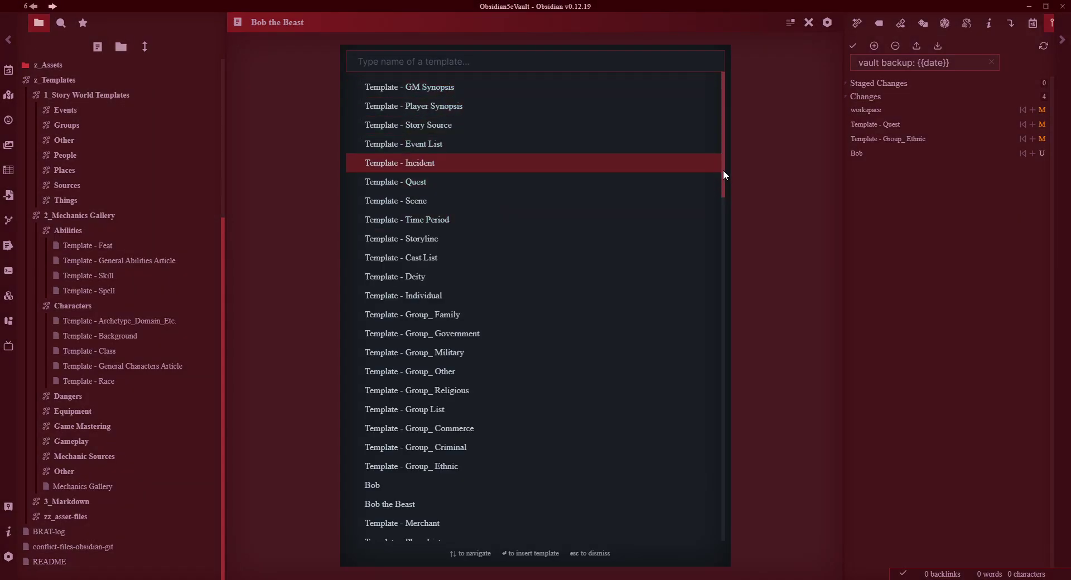
scroll(666, 340, down, 10)
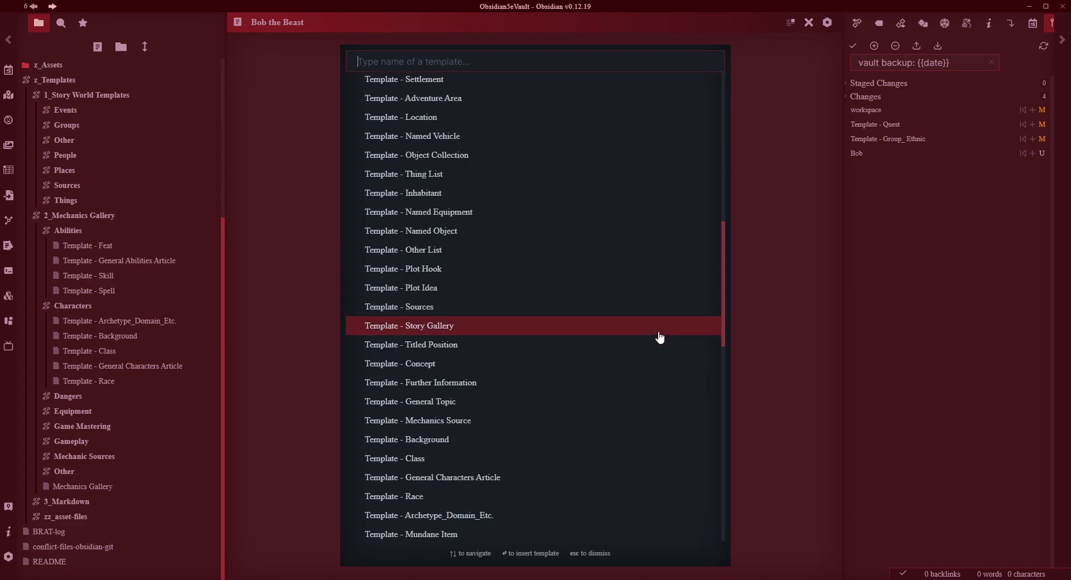
scroll(660, 337, down, 10)
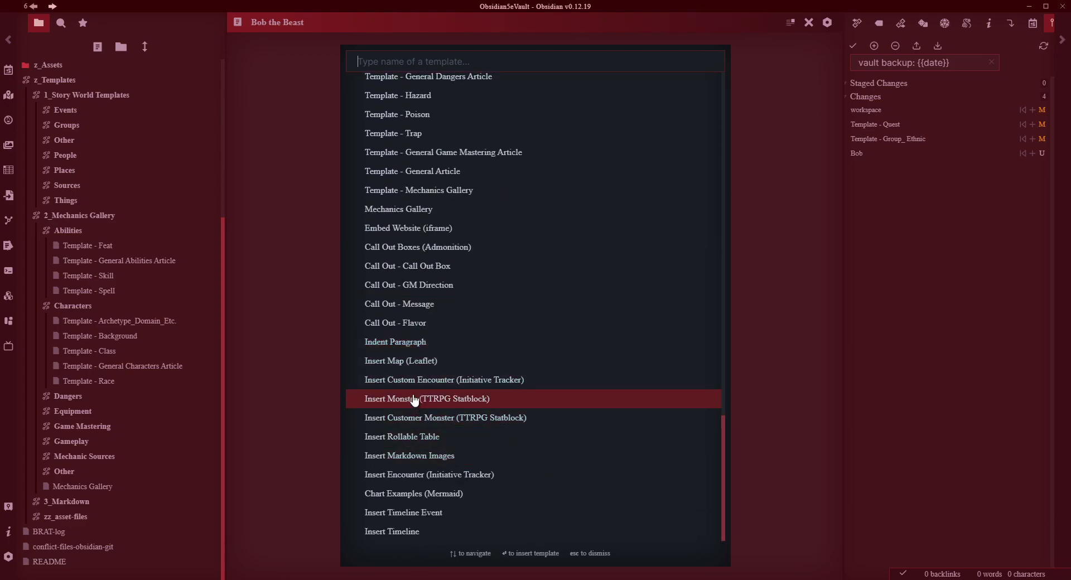
click(409, 62)
text(Insert)
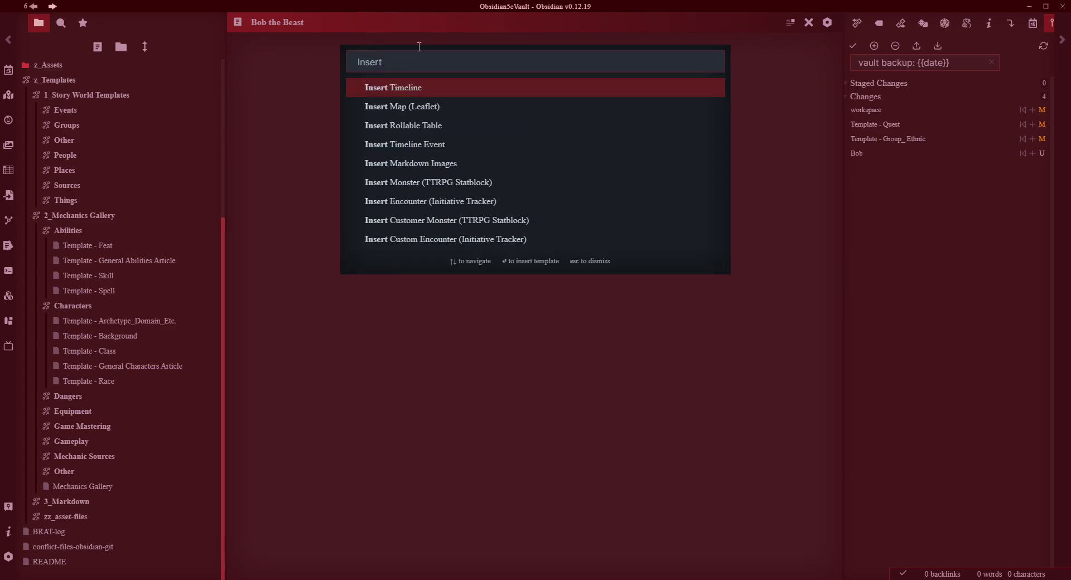
click(429, 222)
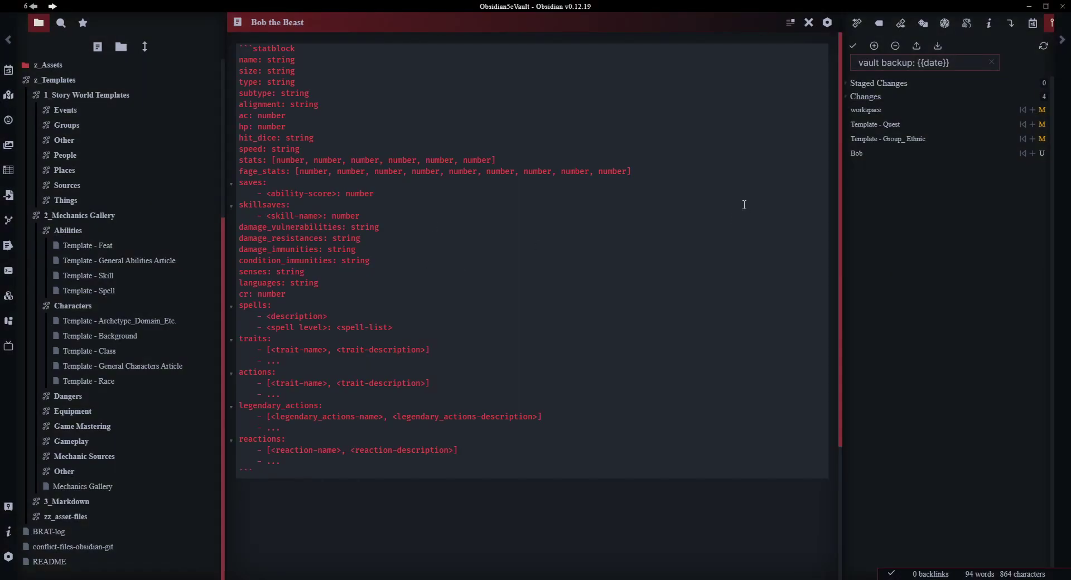
click(790, 23)
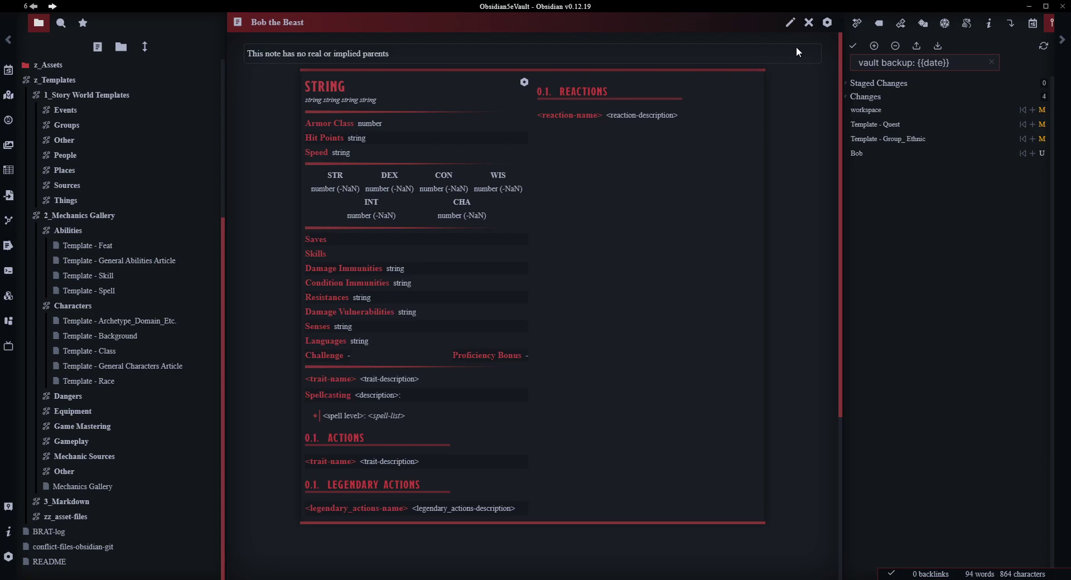
- In the statblock source, set name to Bob the Beast, size Medium, type Humanoid, subtype Ork and alignment Neutral
click(790, 22)
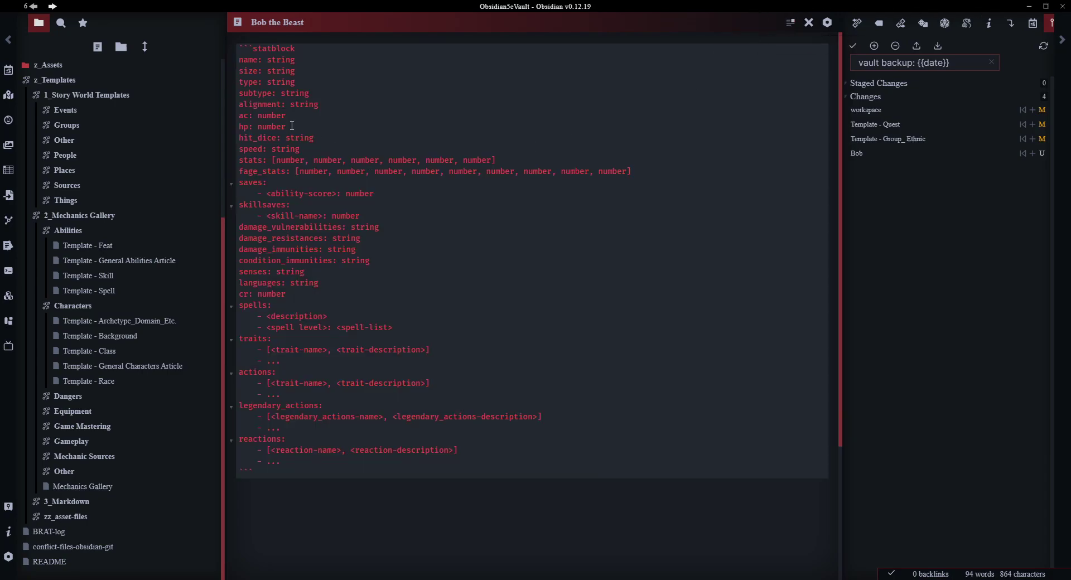
double_click(280, 60)
text(Bob the Beast)
text(Medium)
click(316, 83)
text(Human)
text(O)
text(oid)
text(rk)
key(Tab)
text(Neutral)
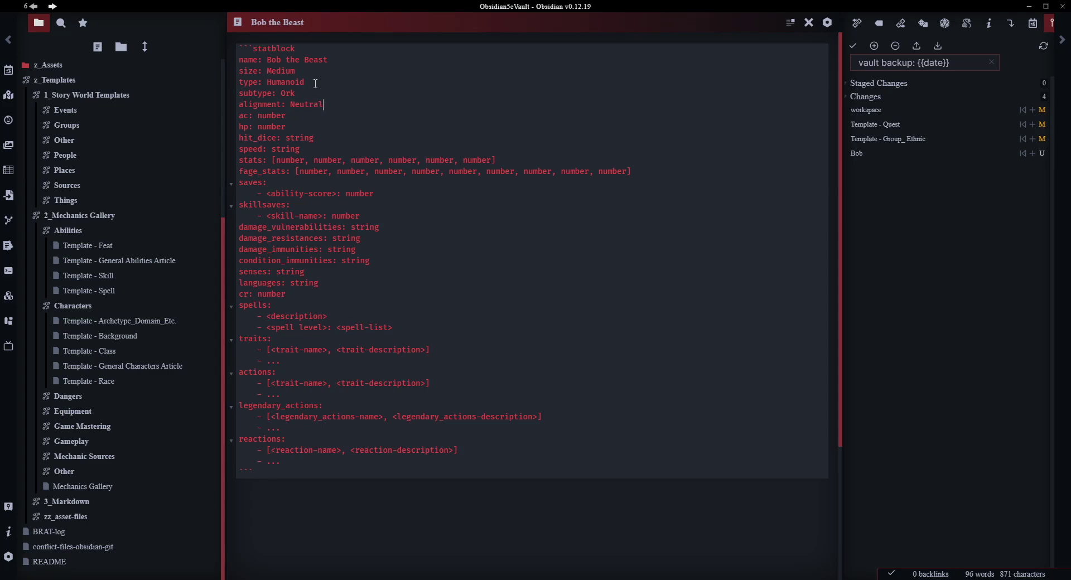
- Set the statblock's ac to 15, hp to 21, hit_dice to 4D6 and speed to 30
key(Tab)
text(15)
key(Tab)
text(21)
text(4D6)
click(304, 152)
text(30)
- Fill the statblock's stats with 10, 12, 14, 12, 10, 8 and show the note in reading view
key(BackSpace)
key(BackSpace)
key(BackSpace)
key(BackSpace)
key(BackSpace)
key(BackSpace)
text(10, )
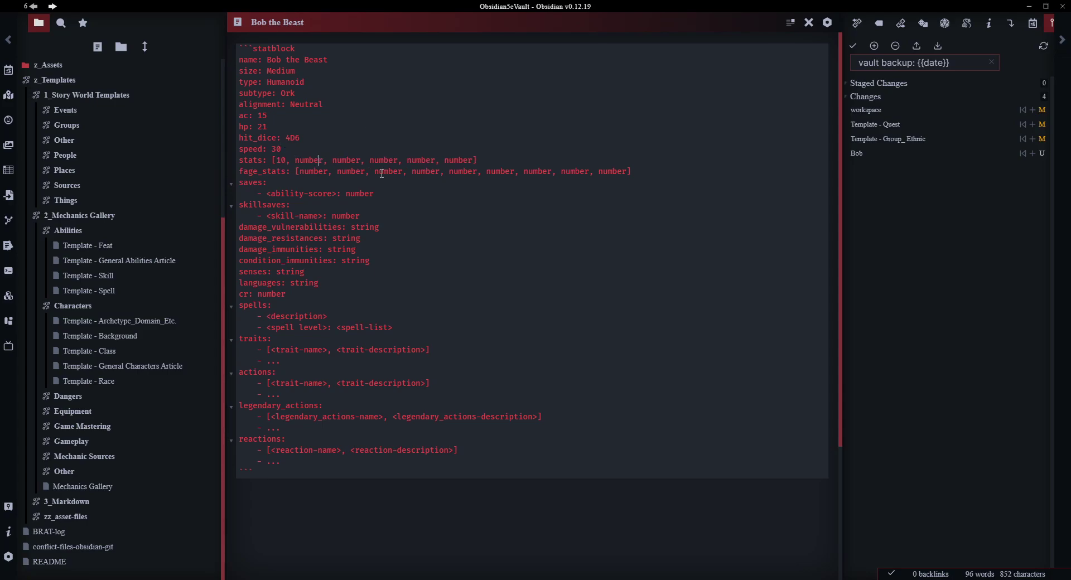
text(12)
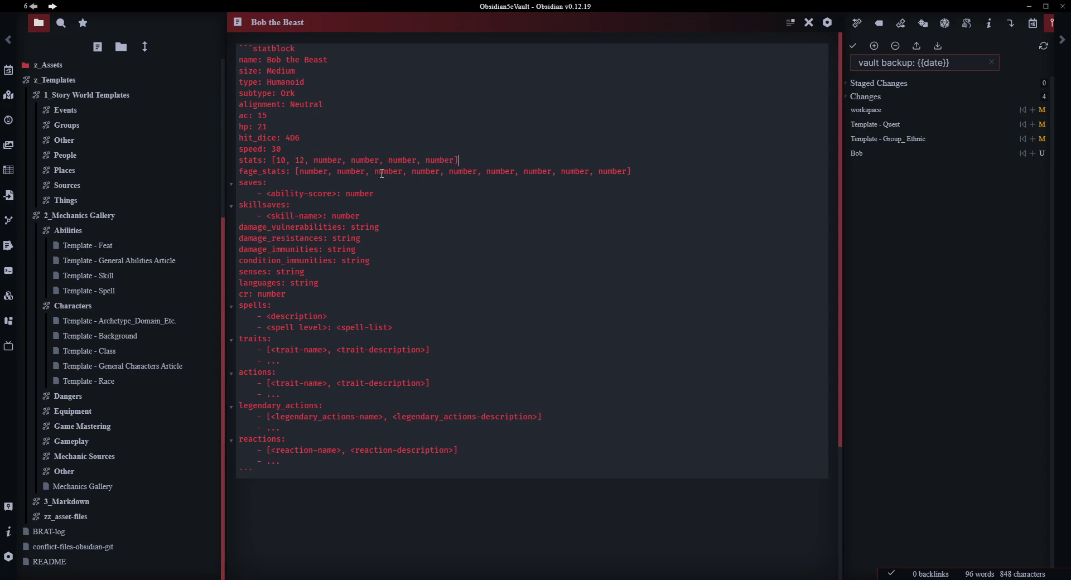
double_click(341, 161)
text(14)
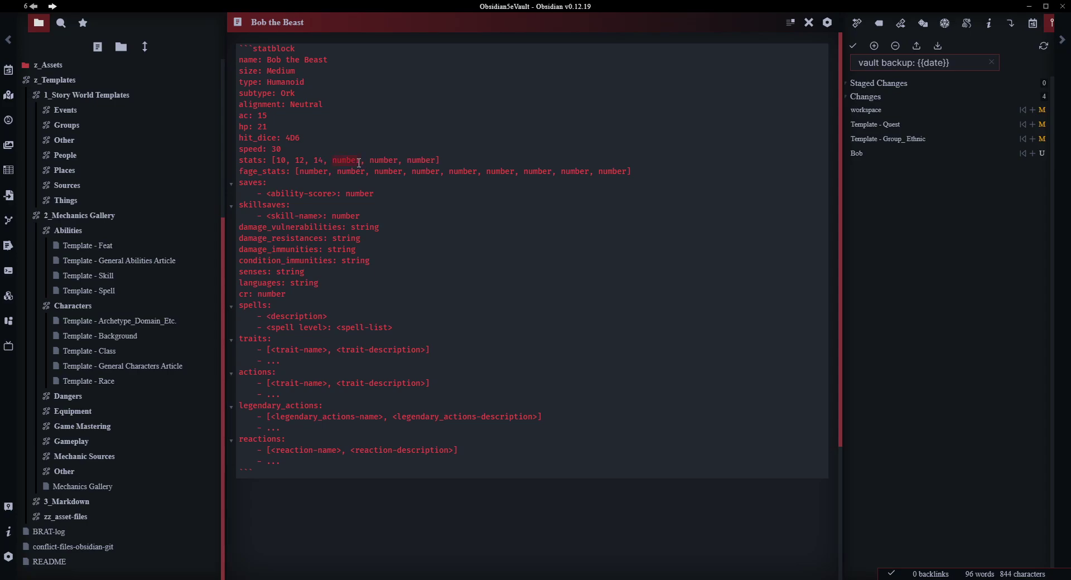
text(12)
text(10)
text(8)
click(791, 23)
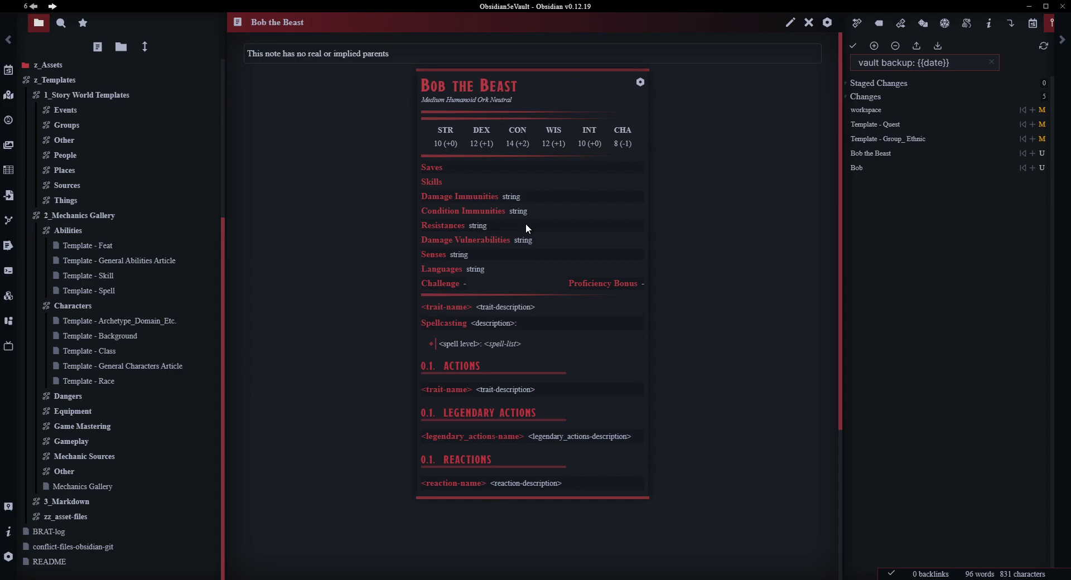
- Insert the Insert Encounter (Initiative Tracker) template below the statblock in the Bob the Beast note
click(790, 22)
scroll(558, 368, down, 5)
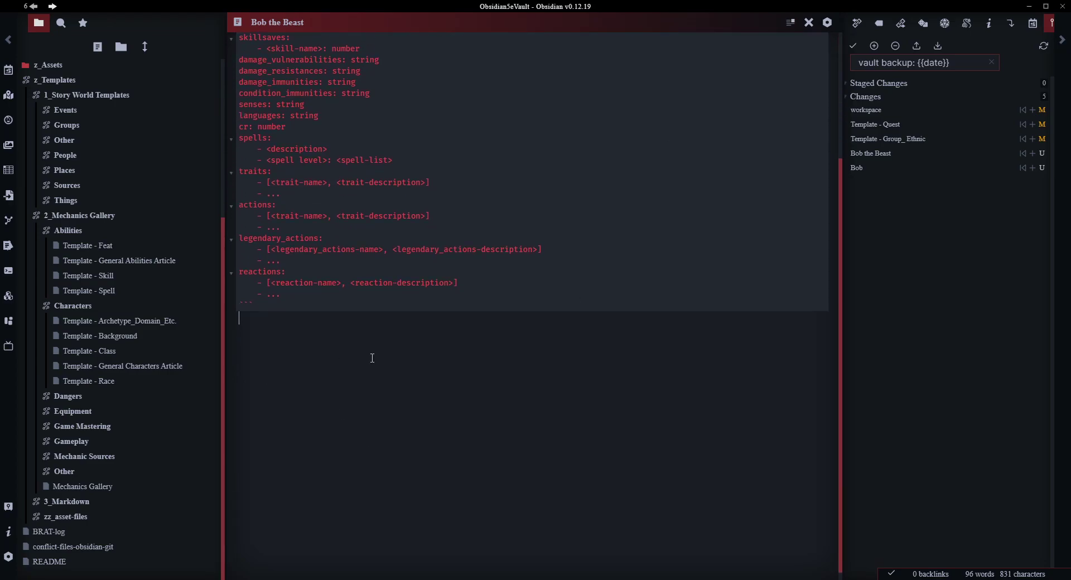
key(Return)
key(alt+e)
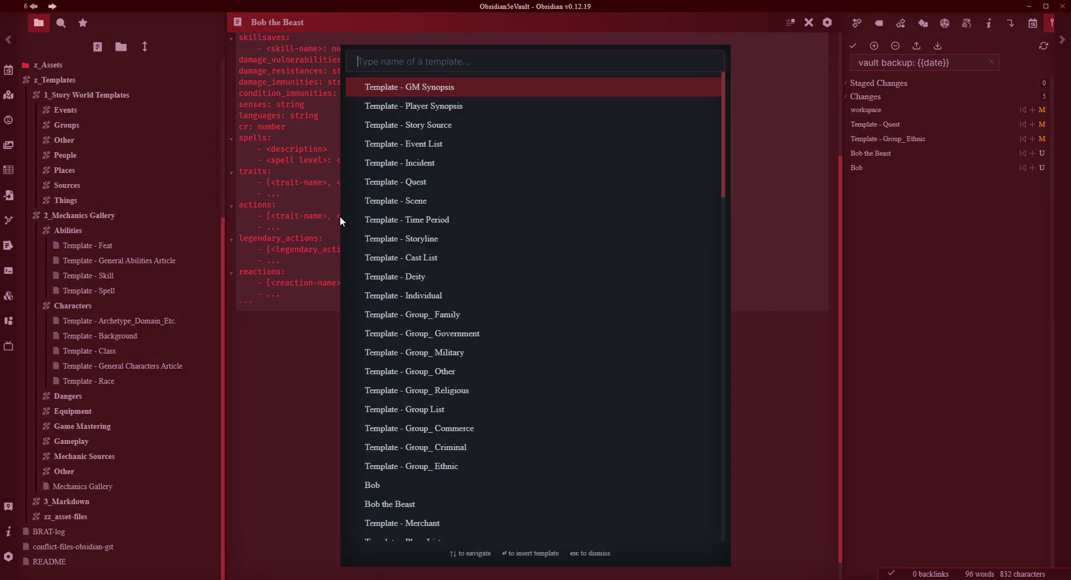
text(Inse)
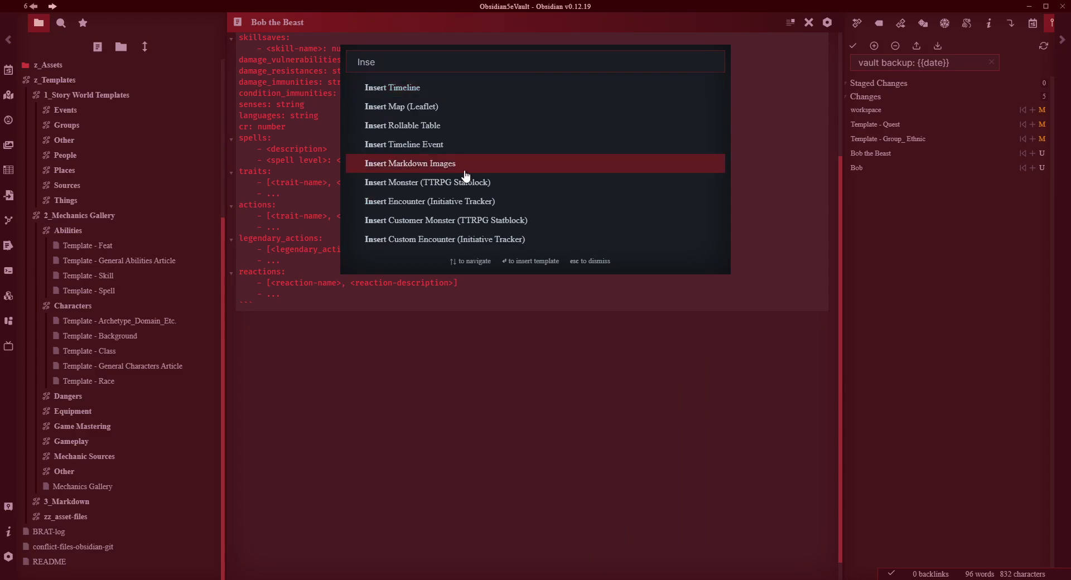
click(413, 202)
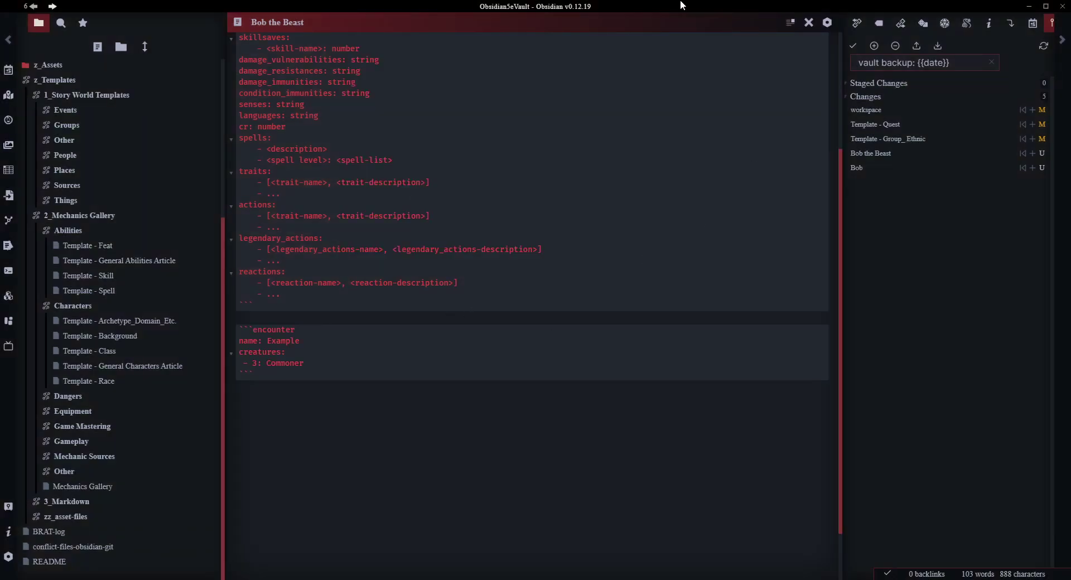
- Show the note in reading view and launch its Example encounter in the initiative tracker
click(791, 25)
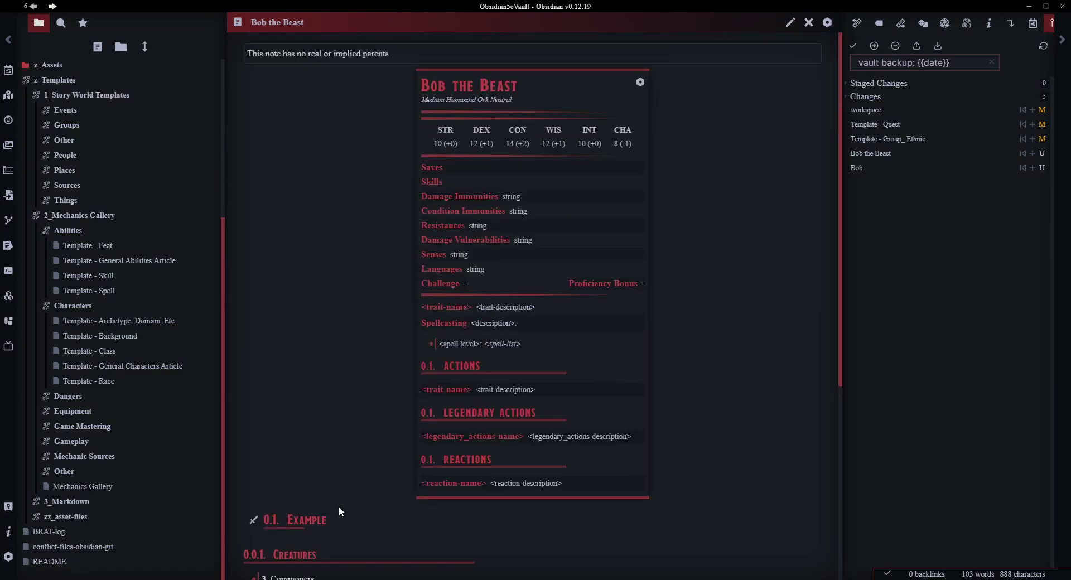
scroll(338, 507, down, 5)
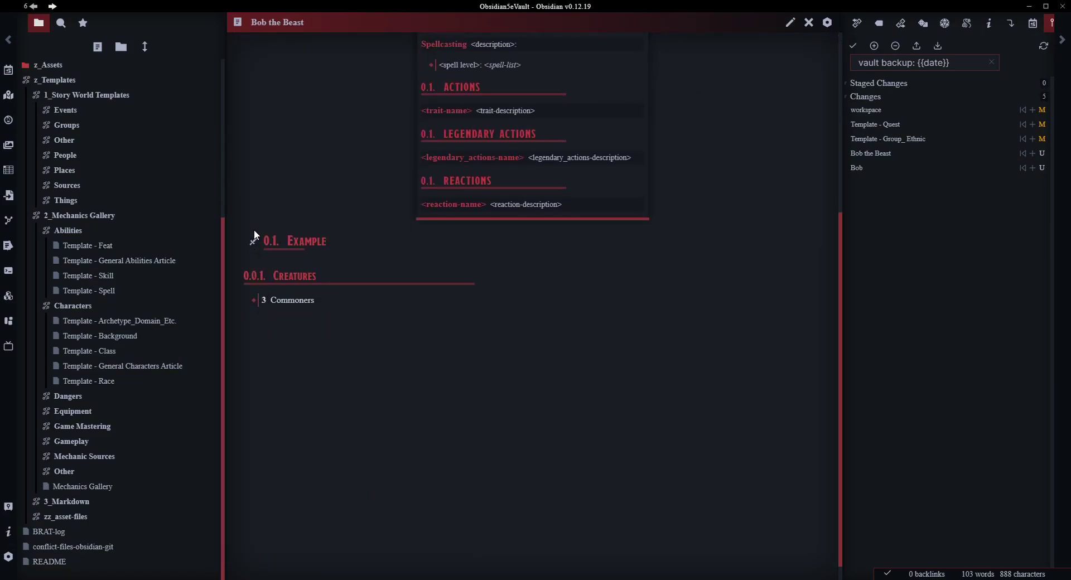
click(254, 245)
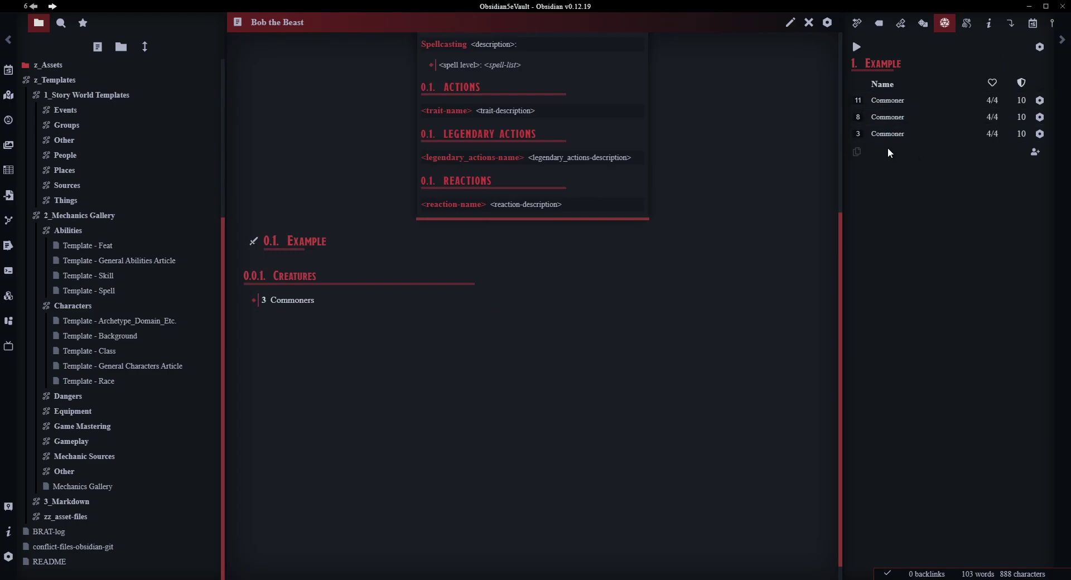
- Insert the Insert Rollable Table template below the encounter block and preview the note in reading view
click(793, 24)
click(325, 345)
key(Return)
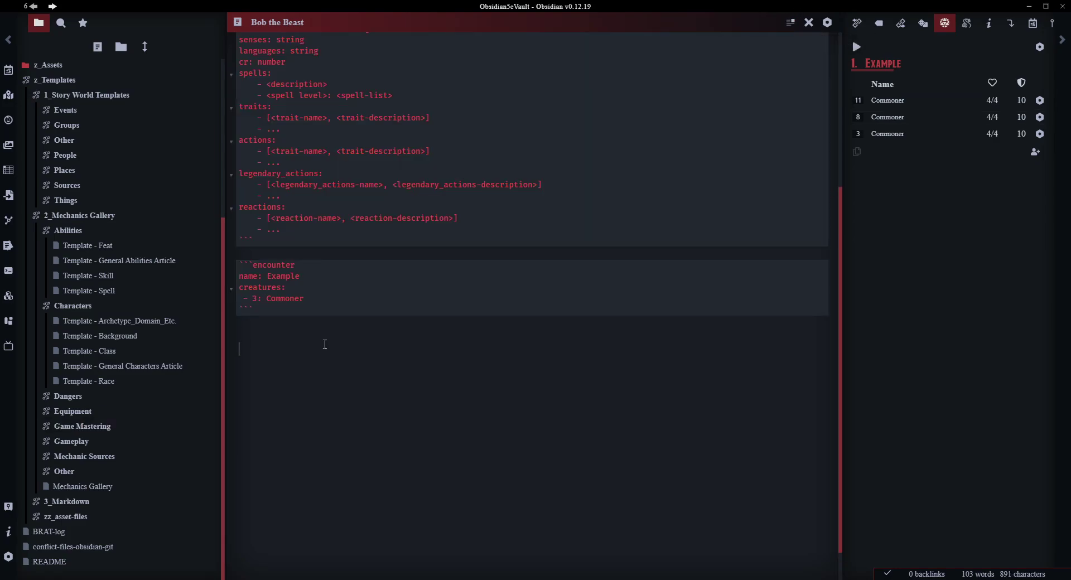
key(alt+e)
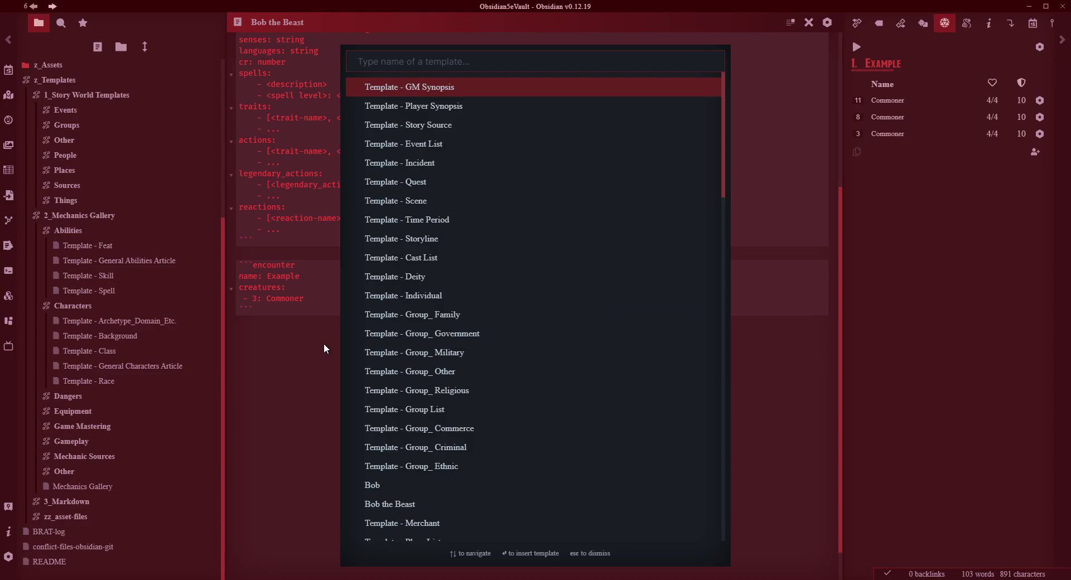
text(insert)
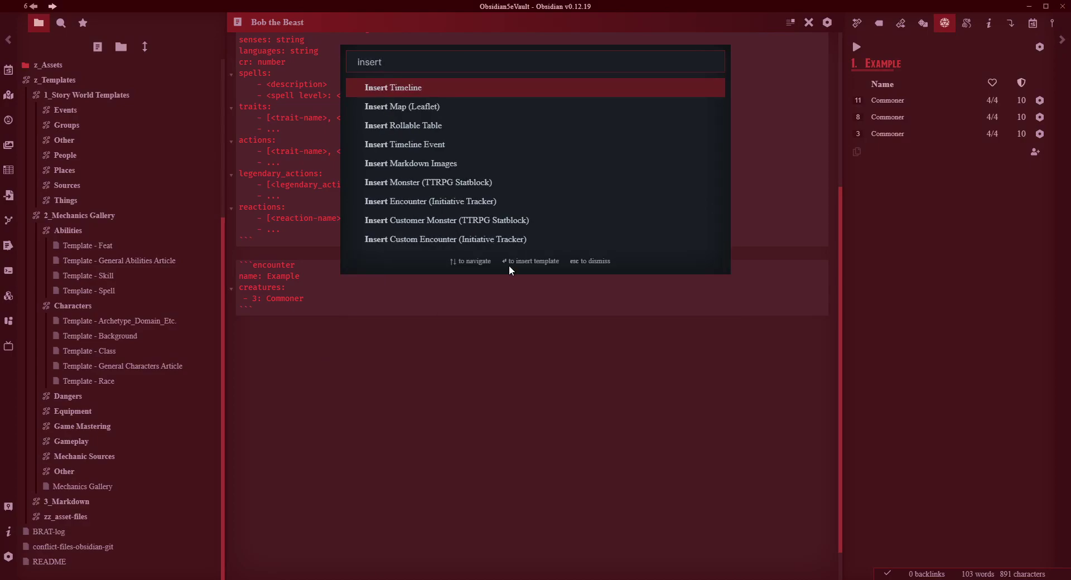
click(387, 132)
key(ctrl+e)
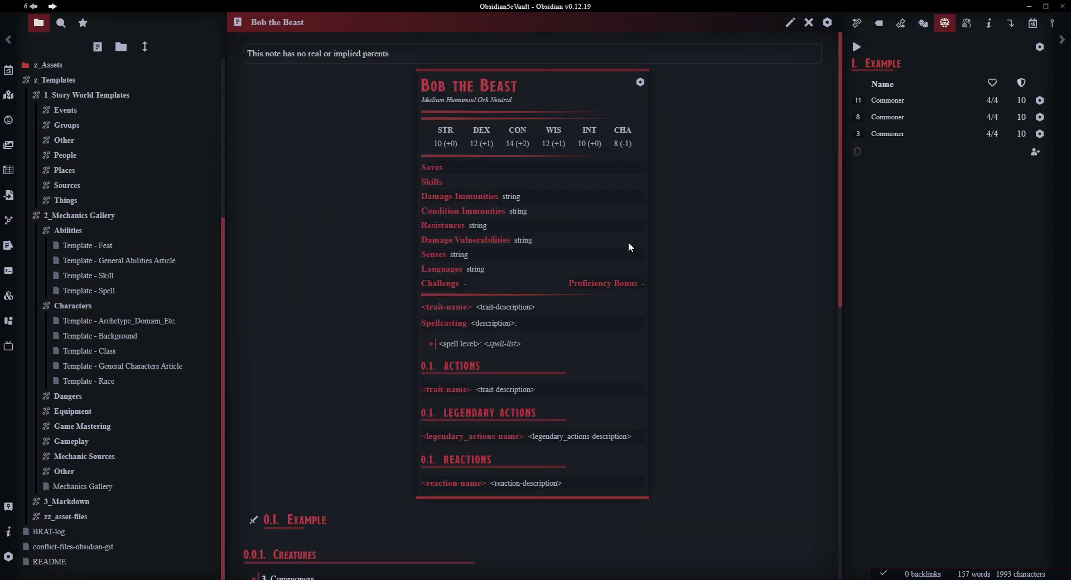
scroll(679, 459, down, 1)
scroll(617, 301, up, 1)
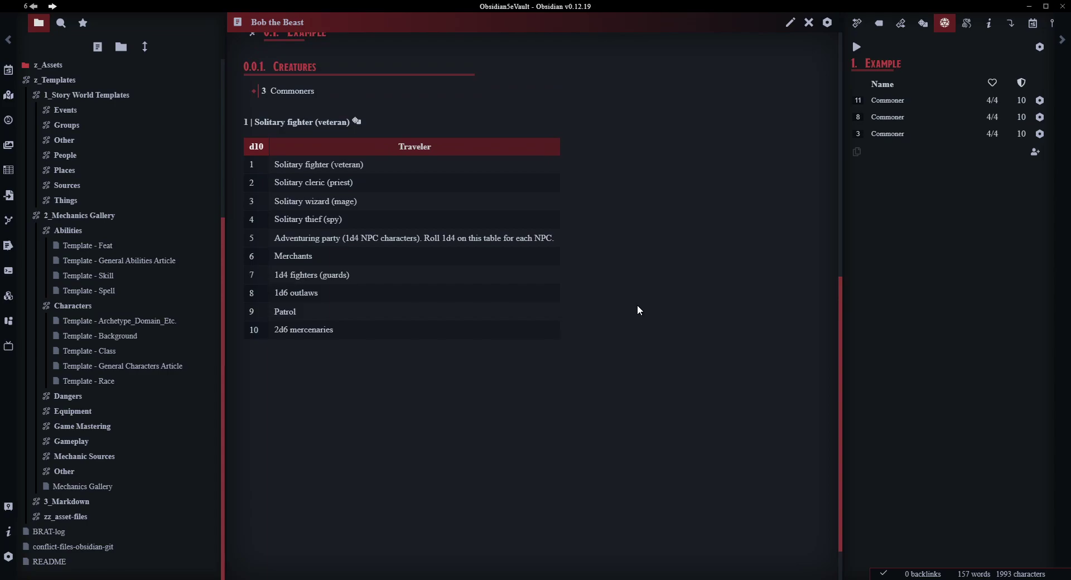
- Roll twice on the Traveler table, then check its dice code in the source and close the note
click(357, 121)
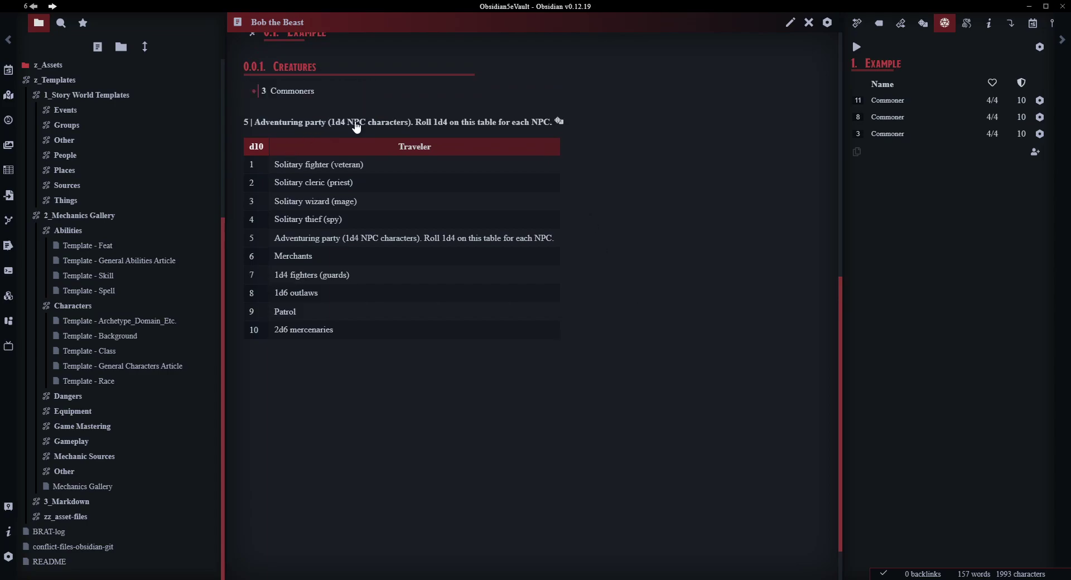
click(560, 123)
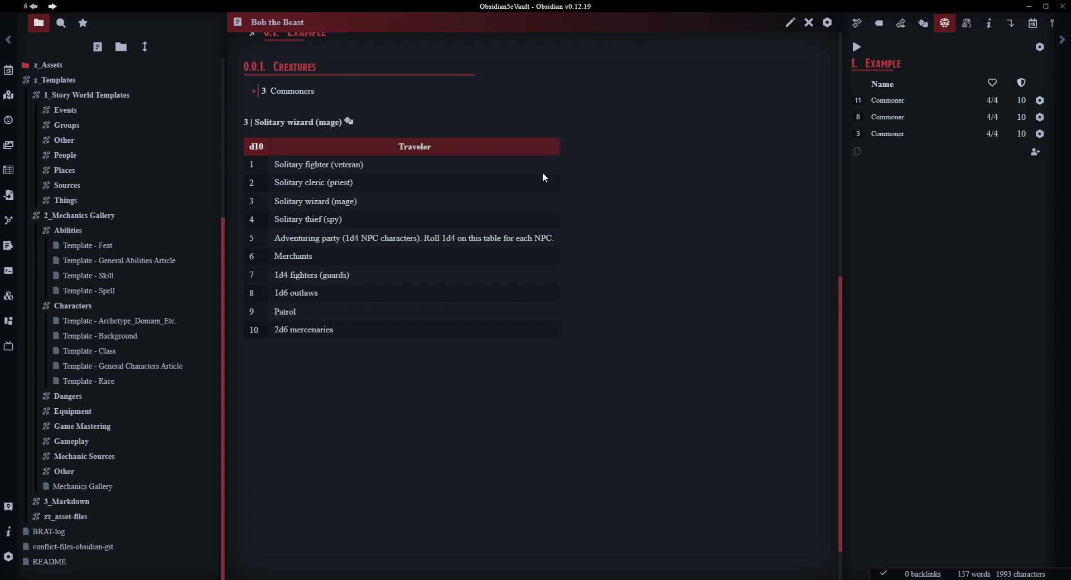
click(790, 23)
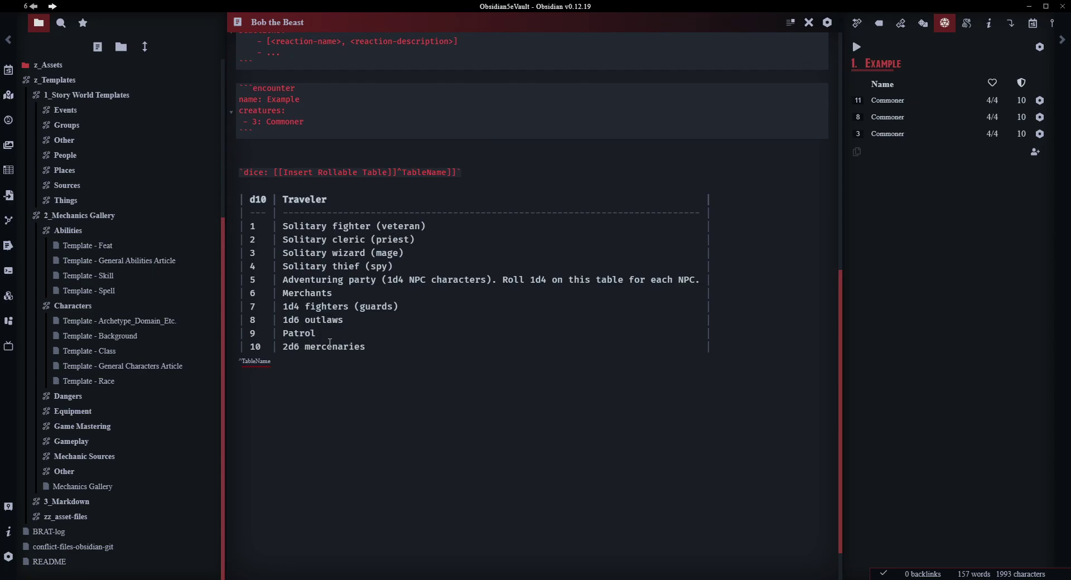
click(808, 22)
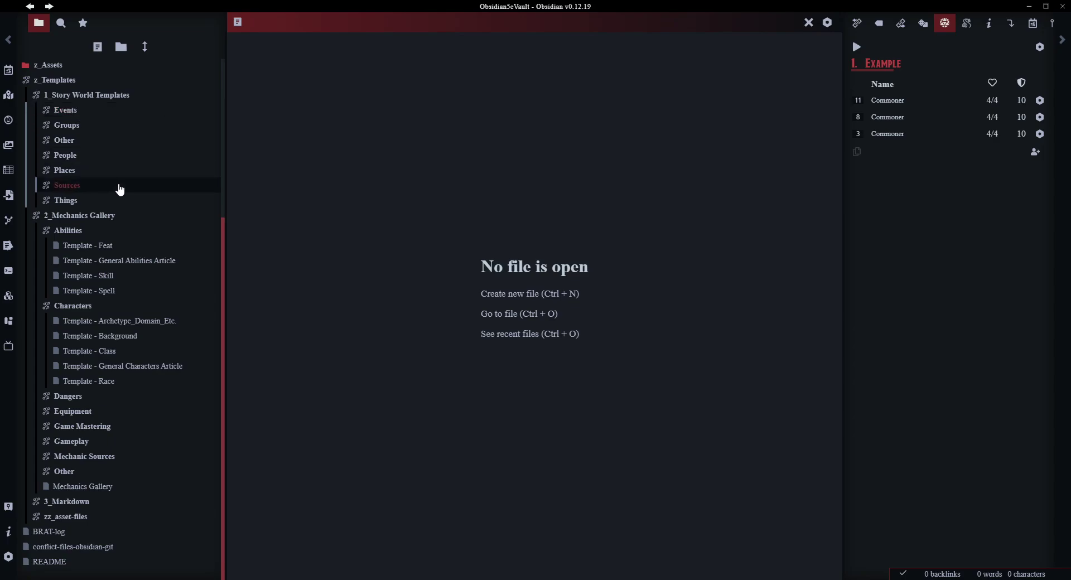
- Open Template - Place List from the Places template folder and show it in reading view
click(72, 171)
click(91, 233)
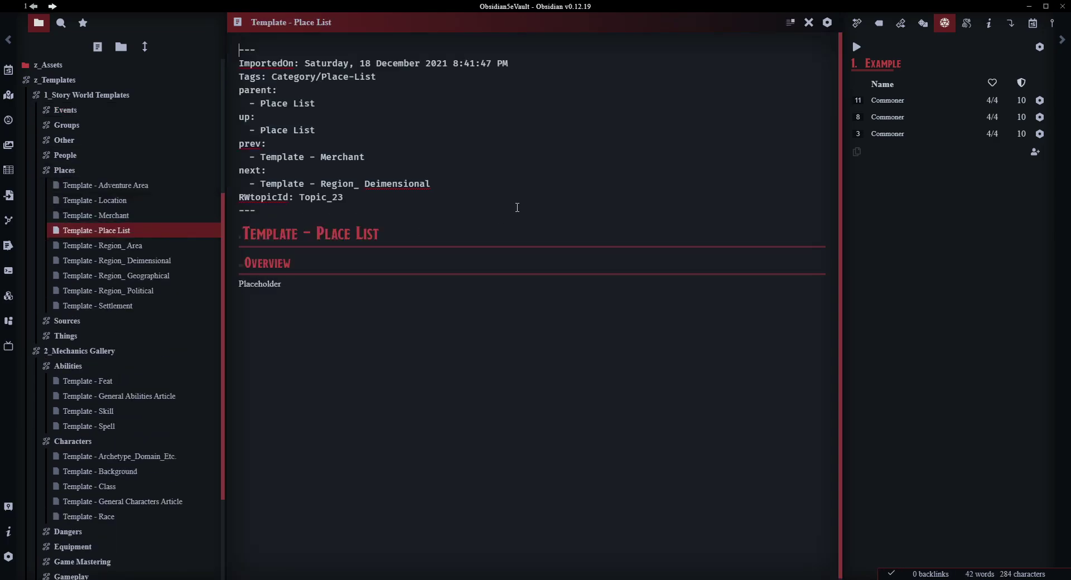
click(790, 26)
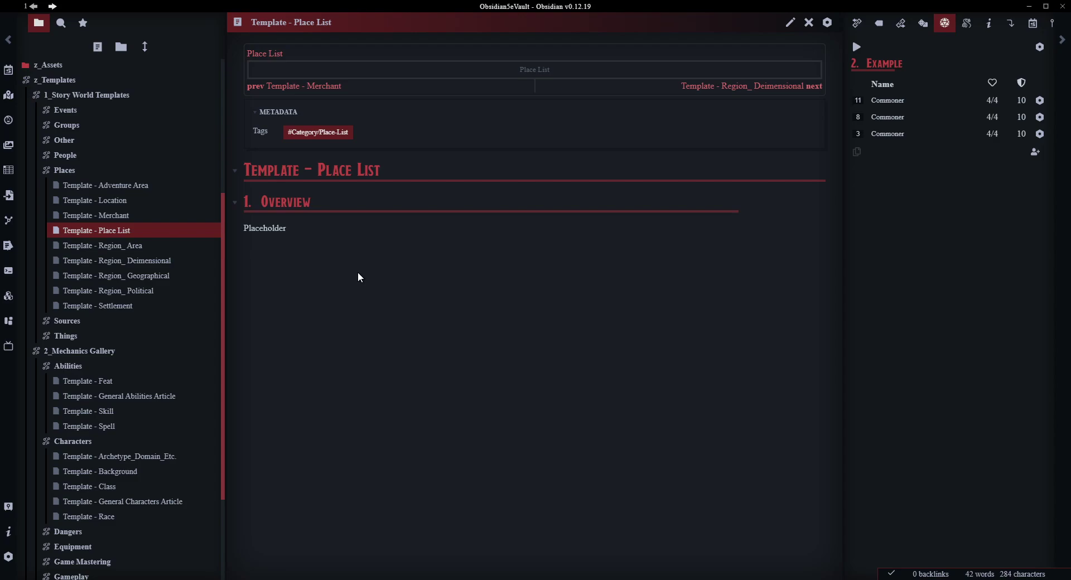
- Open Insert Map (Leaflet) from the 3_Markdown folder and examine its leaflet code block, returning to reading view
scroll(139, 268, down, 1)
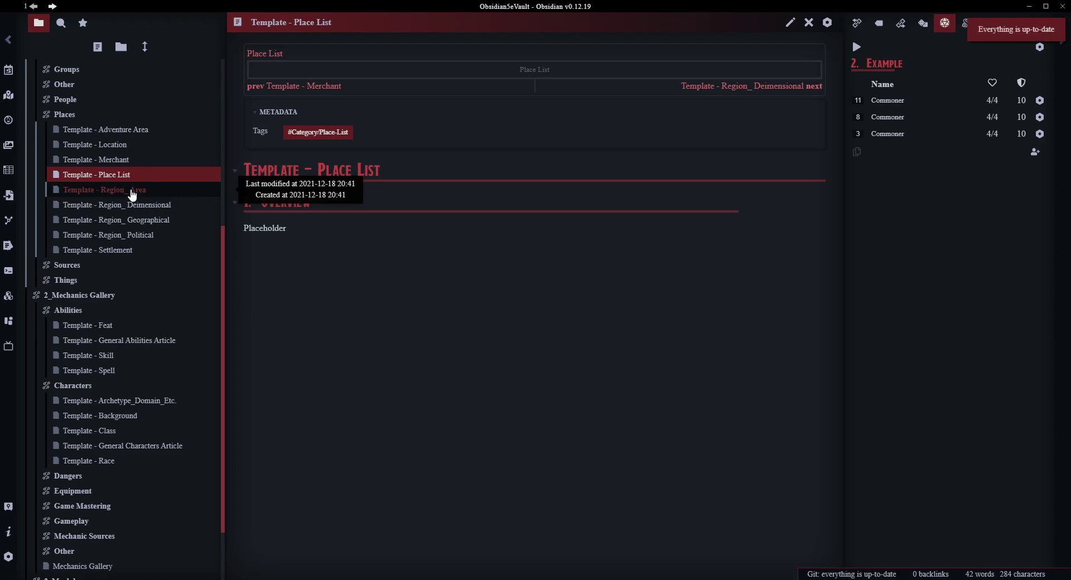
scroll(122, 251, down, 1)
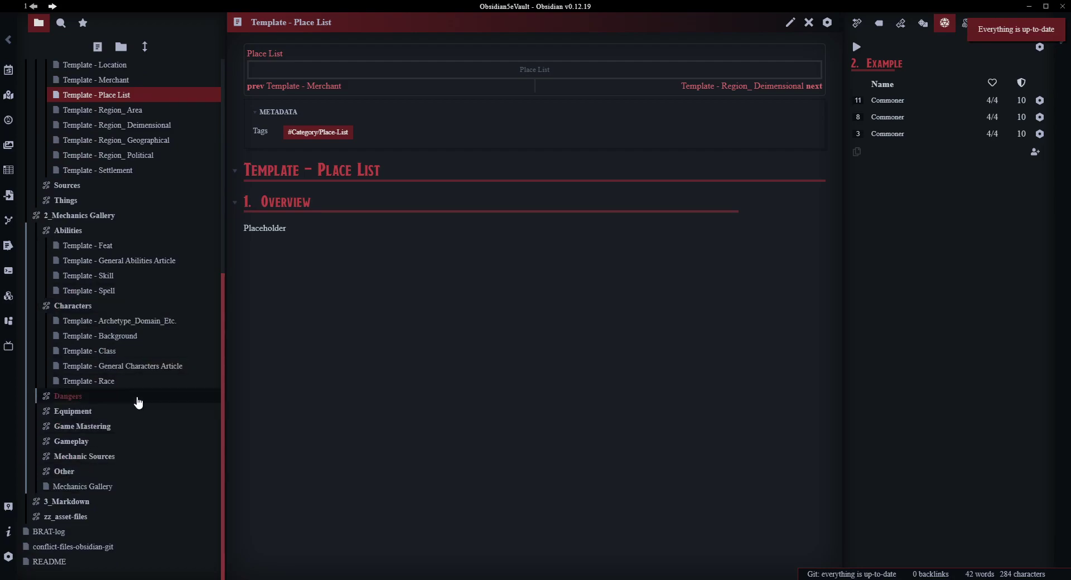
click(66, 502)
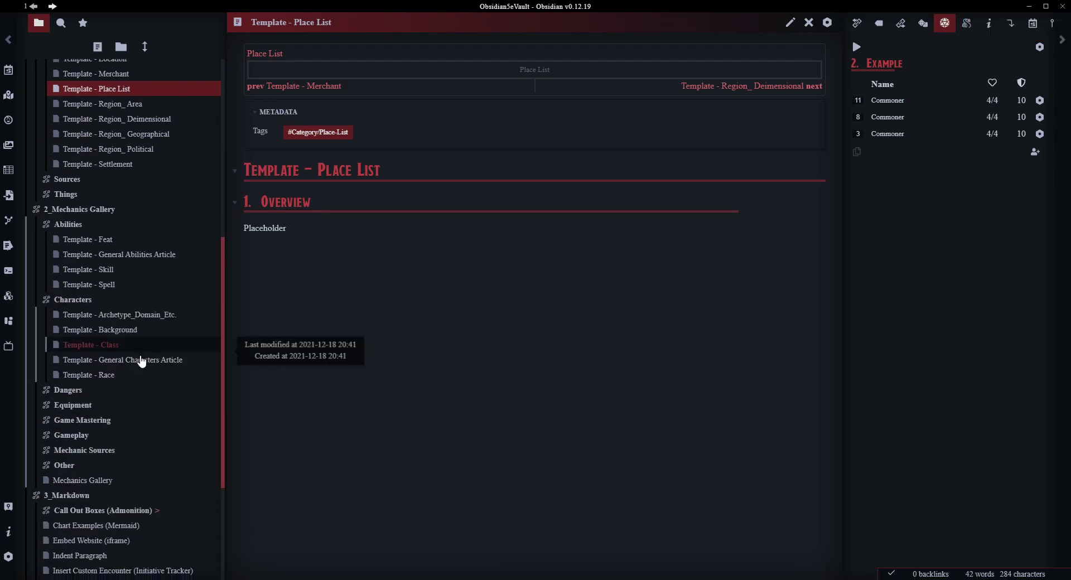
scroll(168, 402, down, 2)
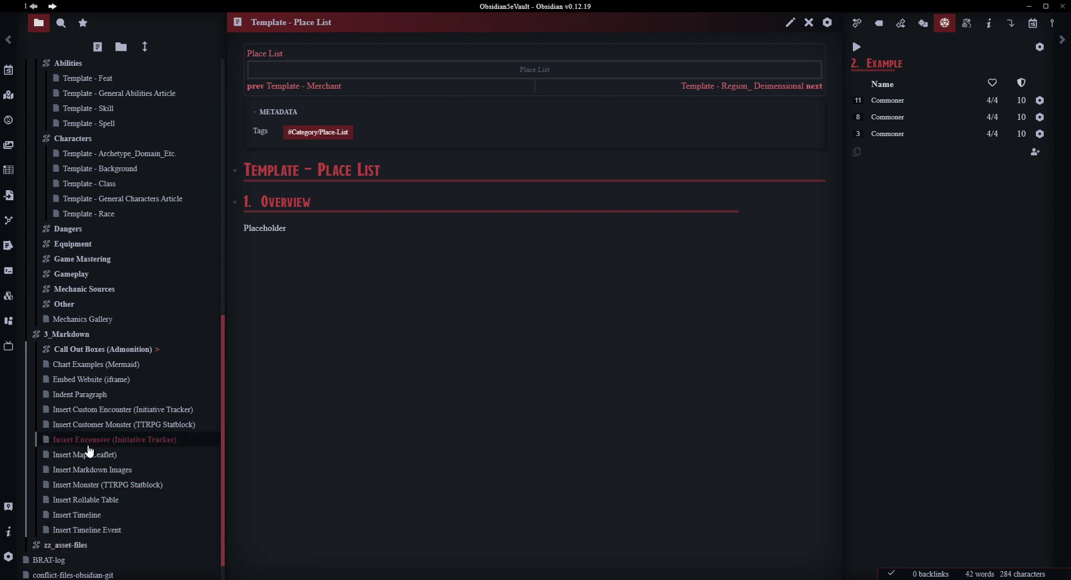
click(109, 457)
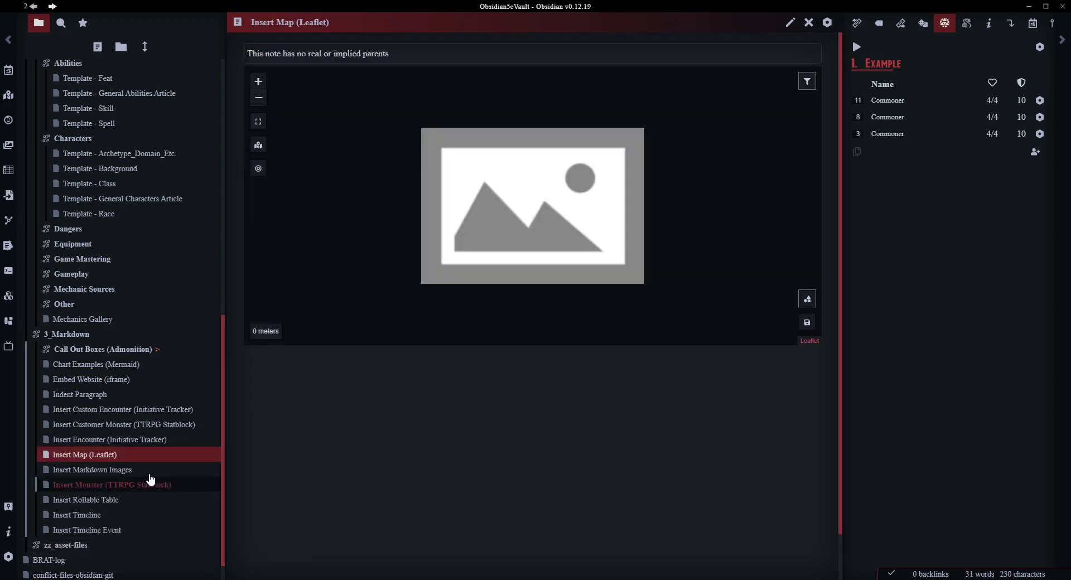
click(792, 23)
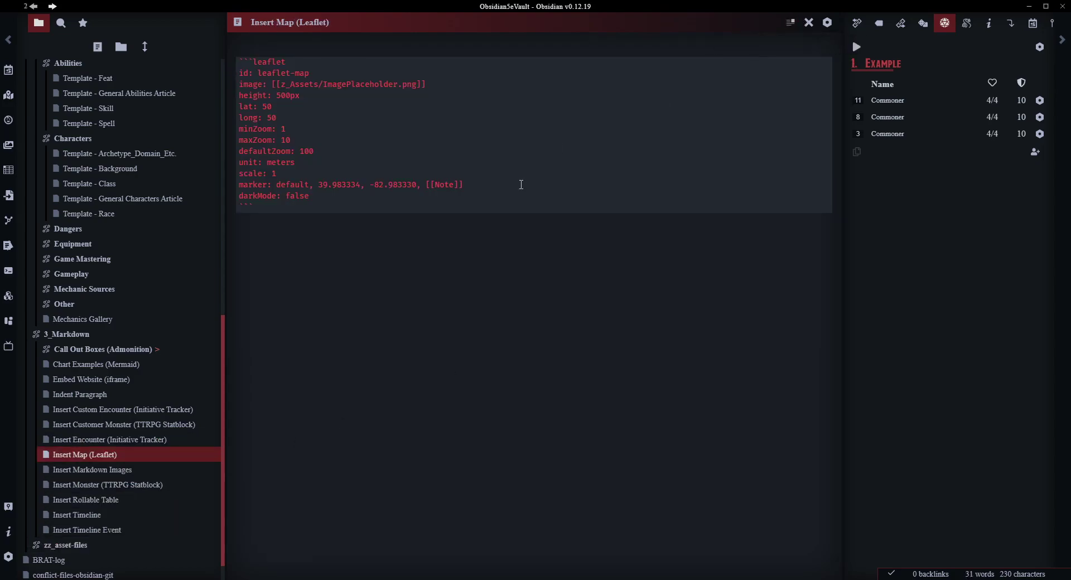
drag(271, 207, 219, 71)
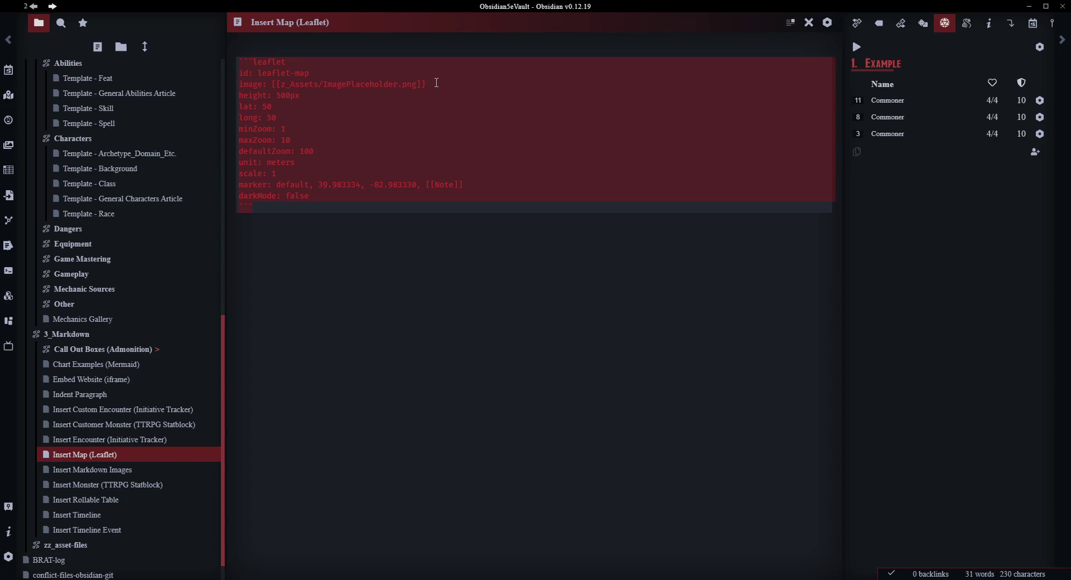
click(790, 22)
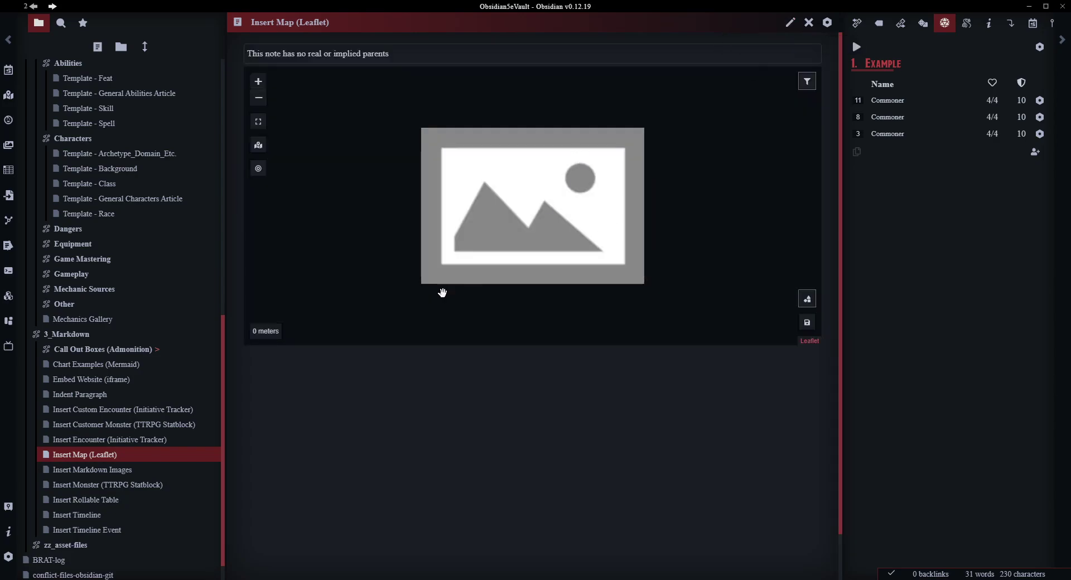
- Create a new note, insert the Insert Map (Leaflet) template into it and preview the map in reading view
click(97, 46)
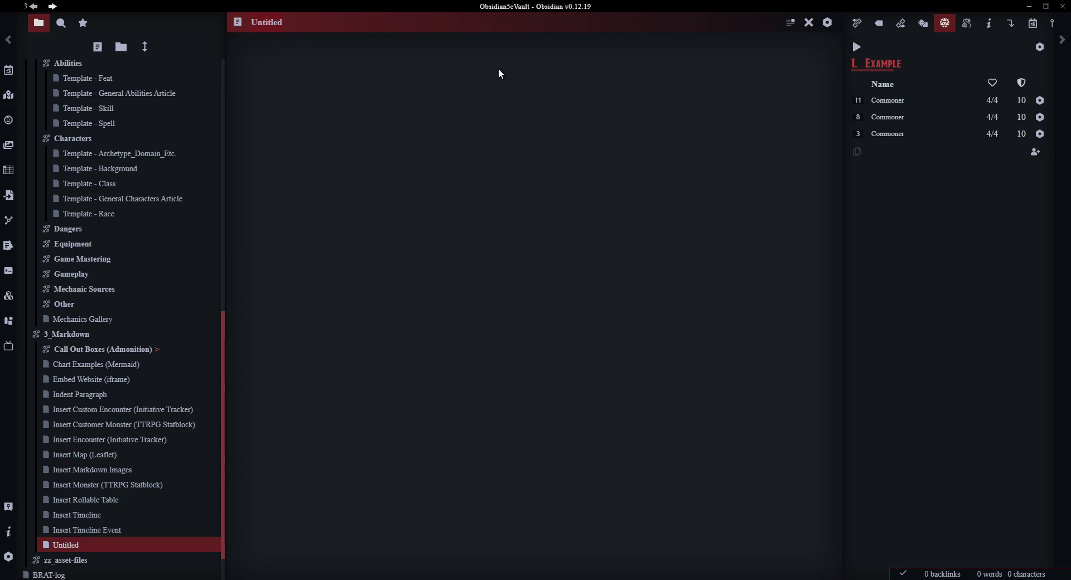
key(alt+e)
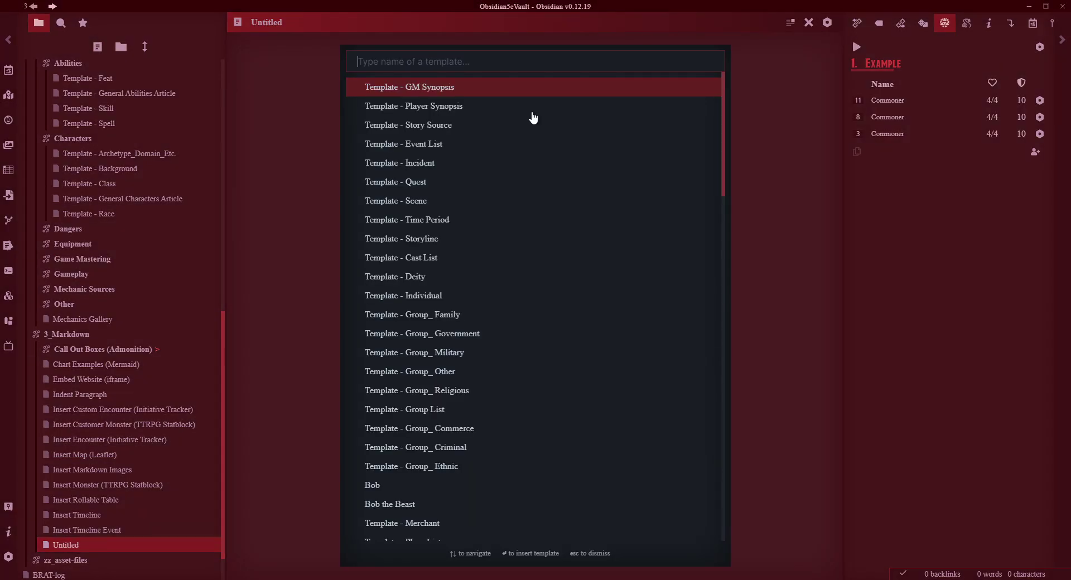
text(Insert)
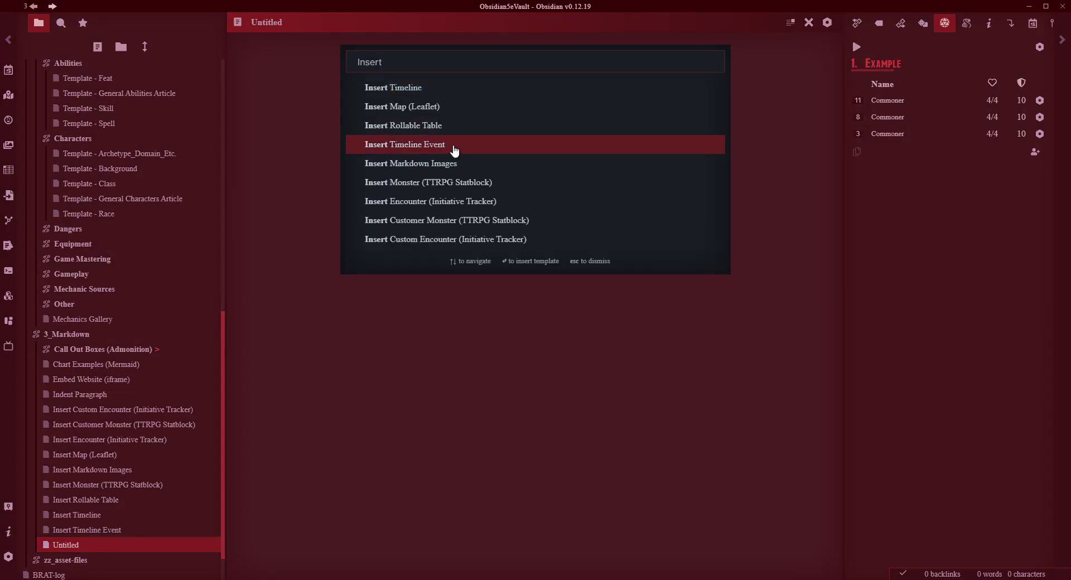
click(424, 106)
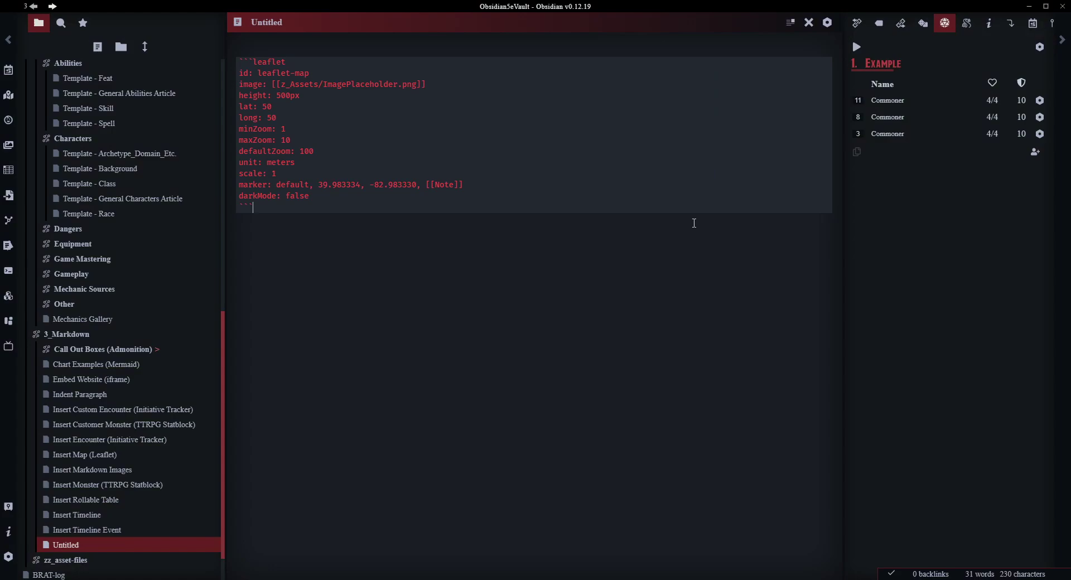
click(790, 22)
- Select the map's id value in the new note's source to examine it, and return to reading view
click(790, 22)
drag(311, 74, 258, 74)
click(790, 22)
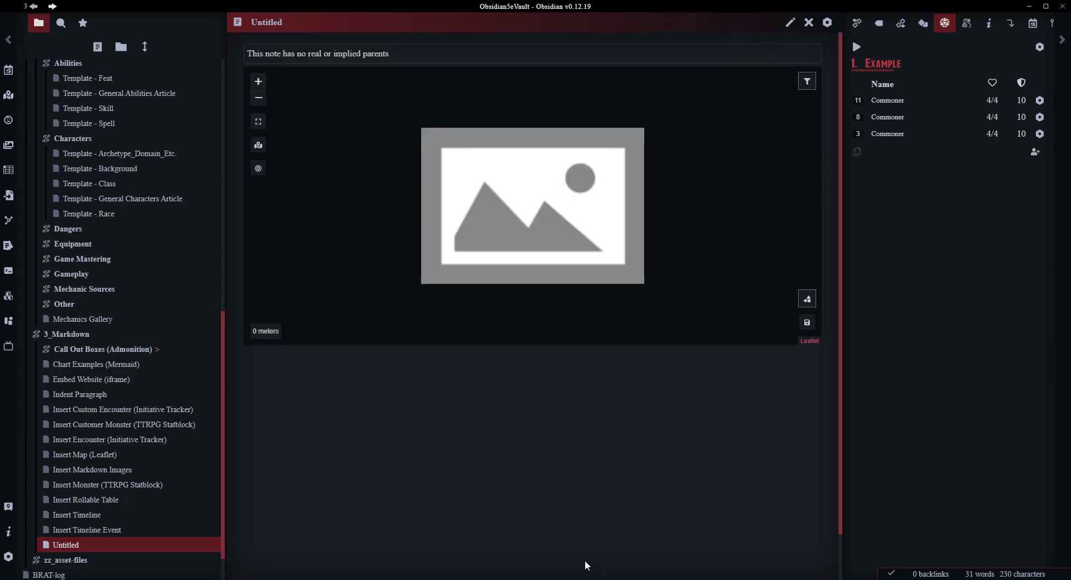